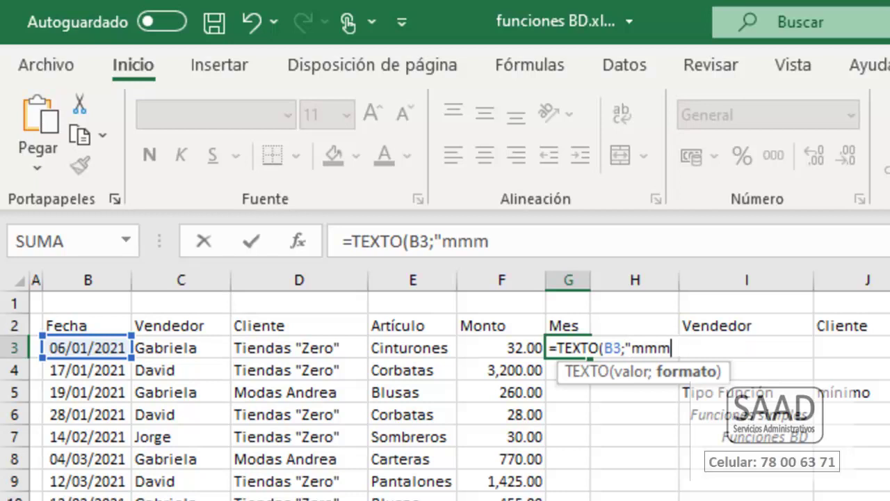
Complete the formula =TEXTO(B3;"mmm") in G3 and fill it down the Mes column to G22.
text())
key(ctrl+Return)
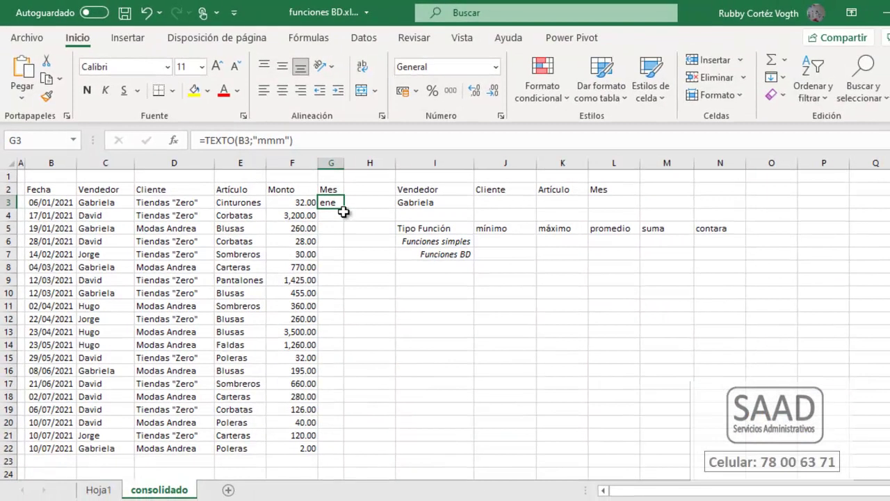
double_click(345, 210)
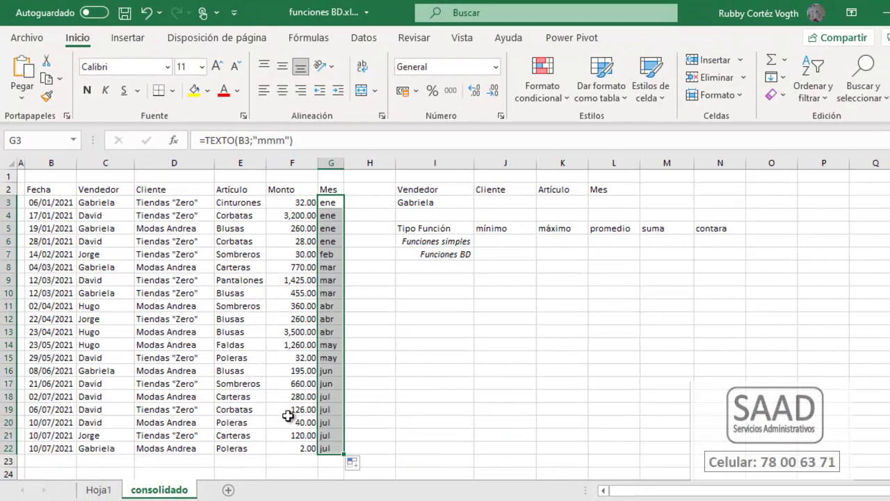
click(323, 397)
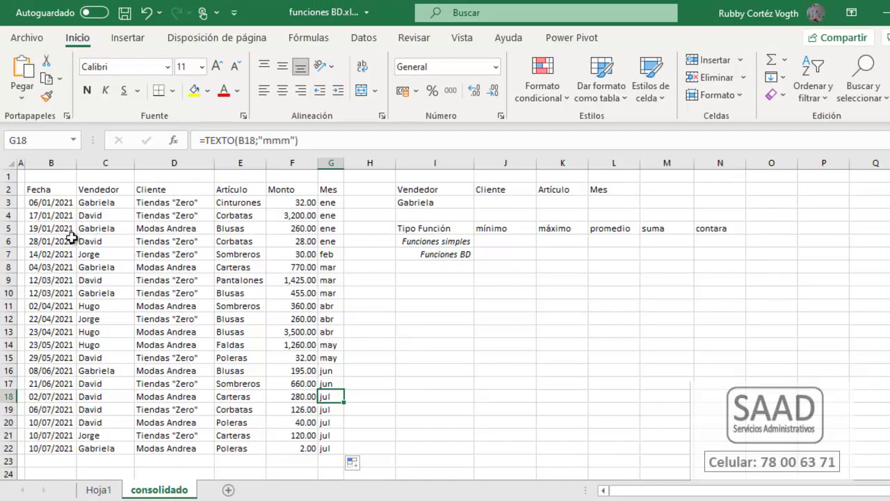
Define the workbook-level name Base for the whole sales table, headers included, in B2:G22.
mouse_move(50, 190)
mouse_down()
mouse_move(105, 215)
mouse_move(338, 421)
mouse_move(337, 447)
mouse_up()
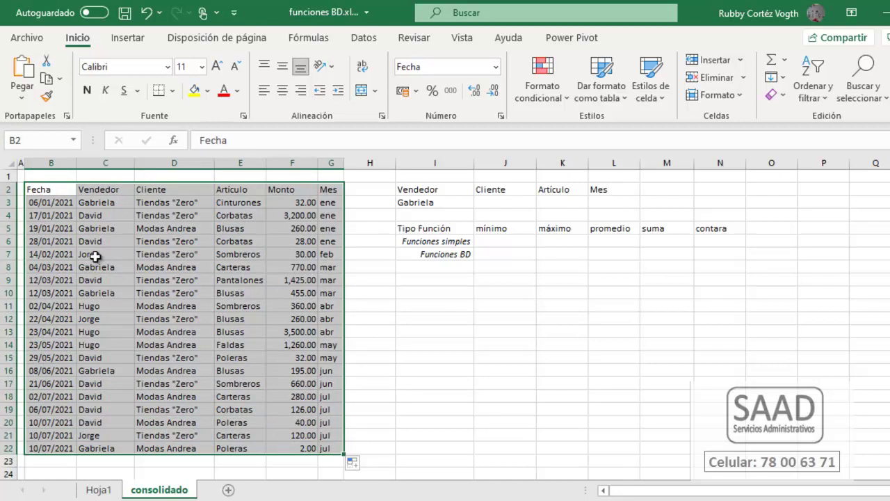
click(309, 38)
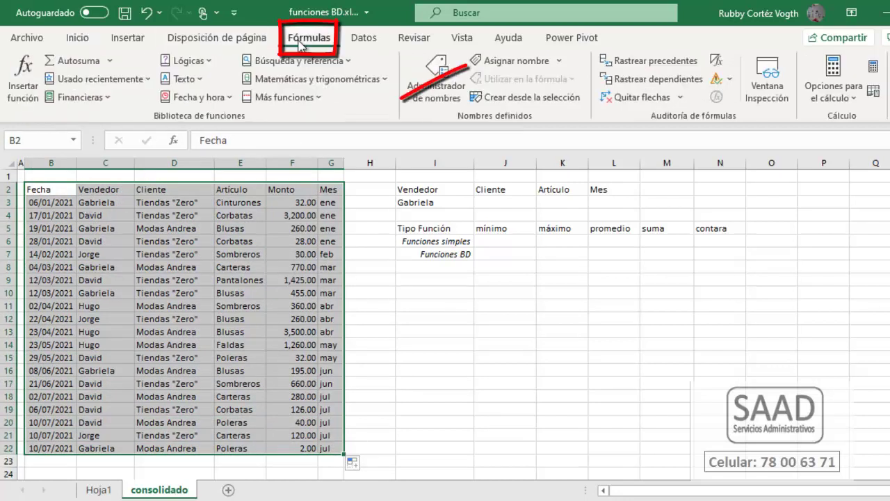
click(509, 62)
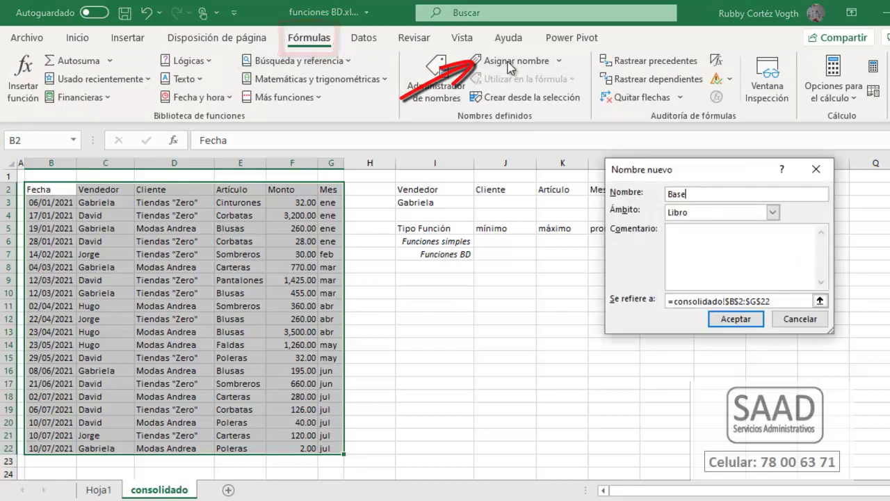
key(Return)
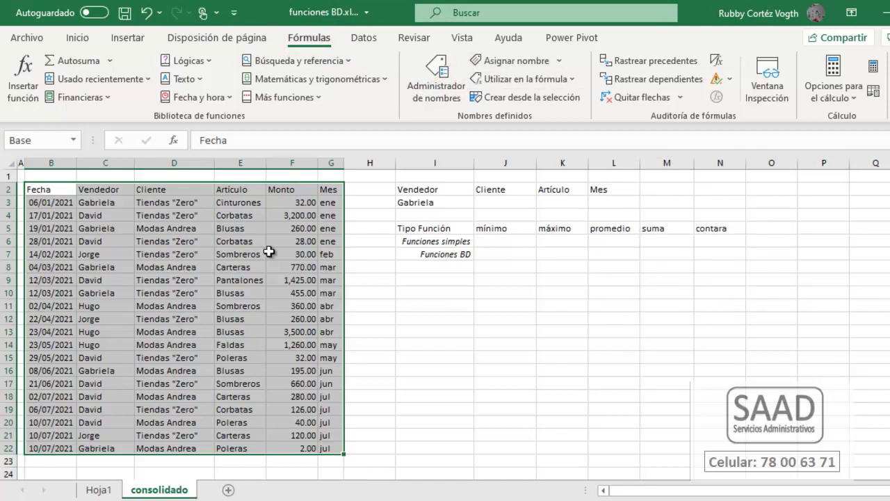
click(238, 348)
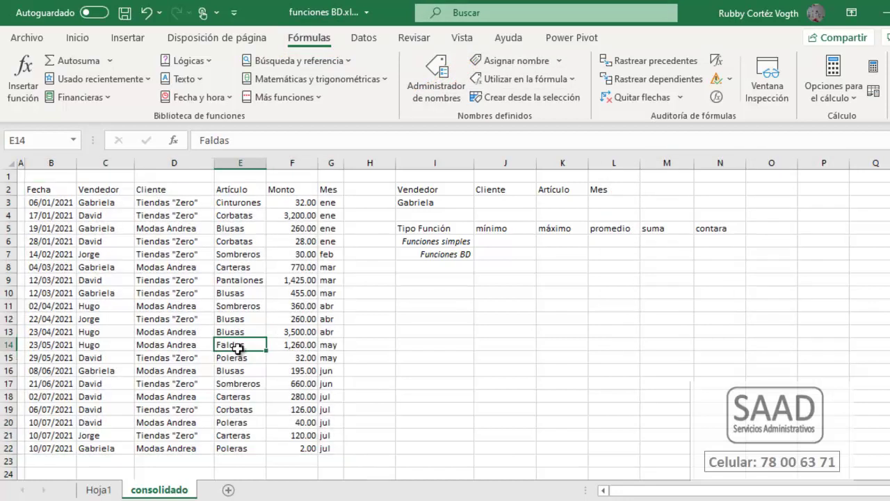
Make the sales table headers in B2:G2 bold and give them a top and bottom border.
drag(58, 192, 338, 192)
key(ctrl+n)
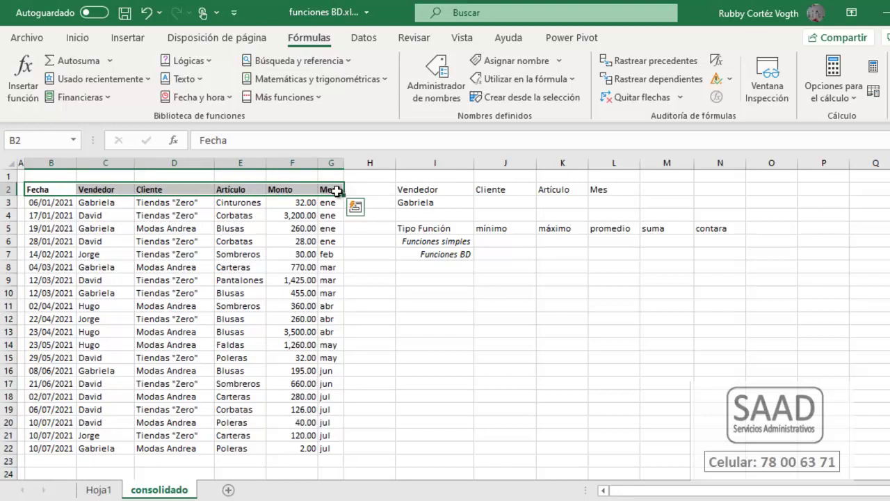
click(75, 41)
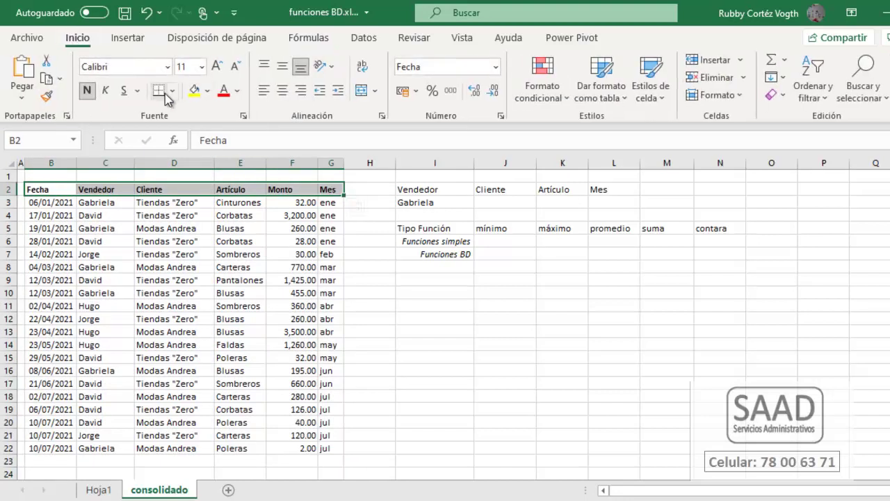
click(172, 90)
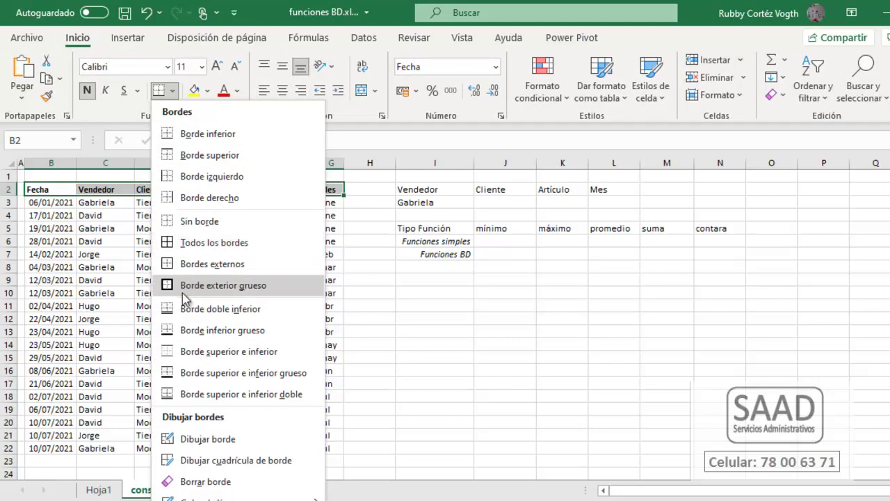
click(186, 355)
click(233, 336)
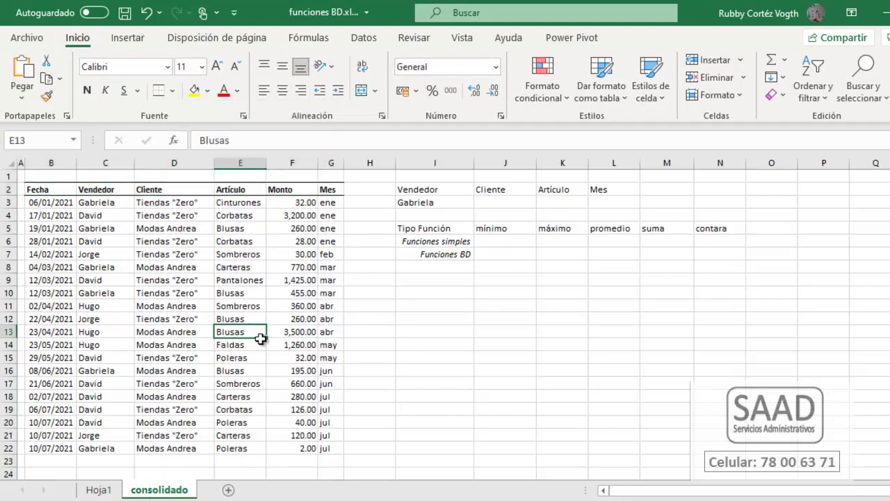
Go to the named range Base to check its extent, and widen the Name Box.
click(73, 142)
click(42, 162)
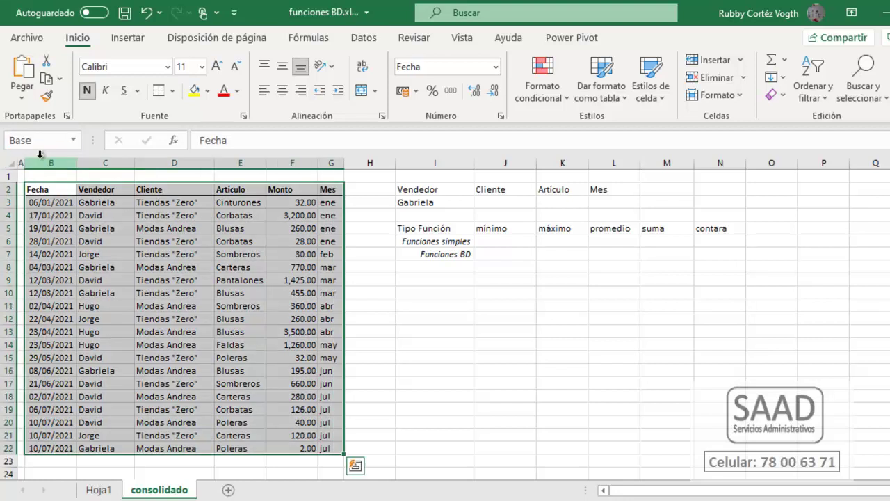
drag(89, 139, 127, 139)
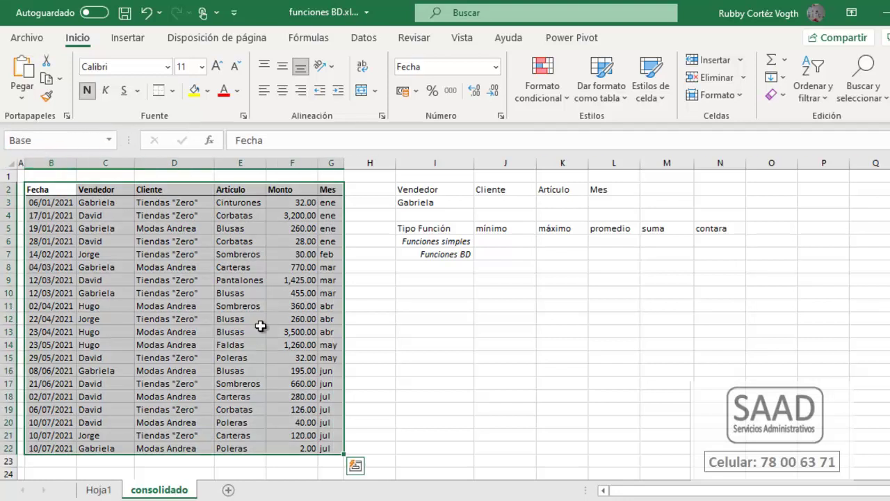
click(263, 330)
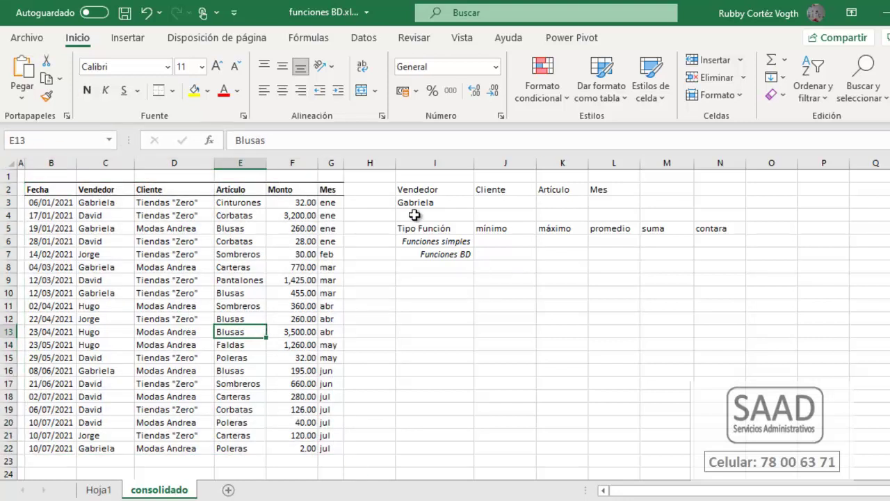
Assign the name objetivo to the Monto header cell F2.
click(290, 191)
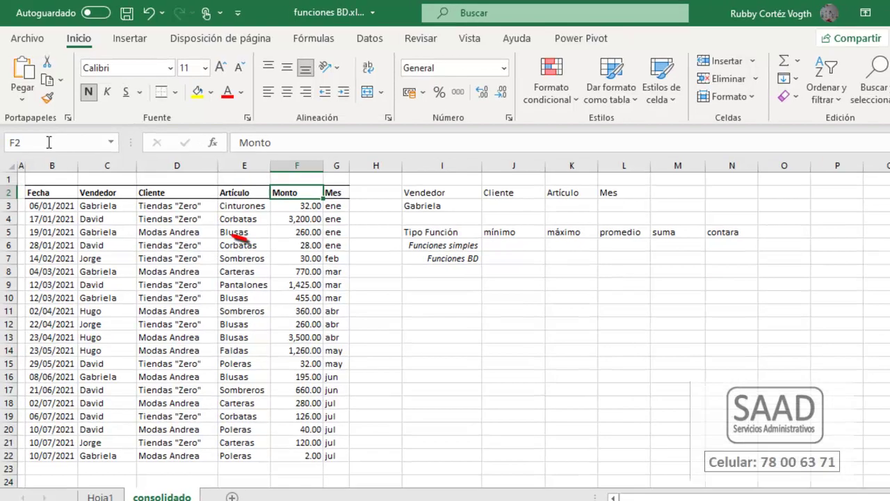
click(50, 140)
text(objetivo)
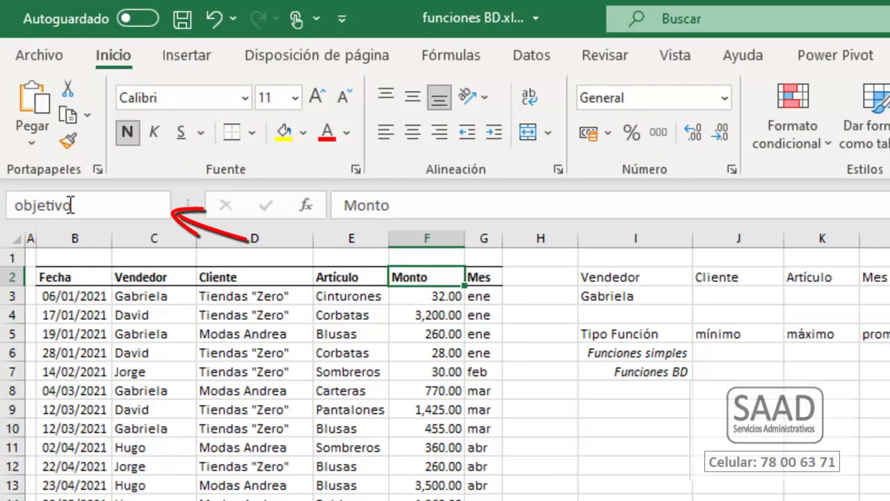
drag(100, 203, 2, 212)
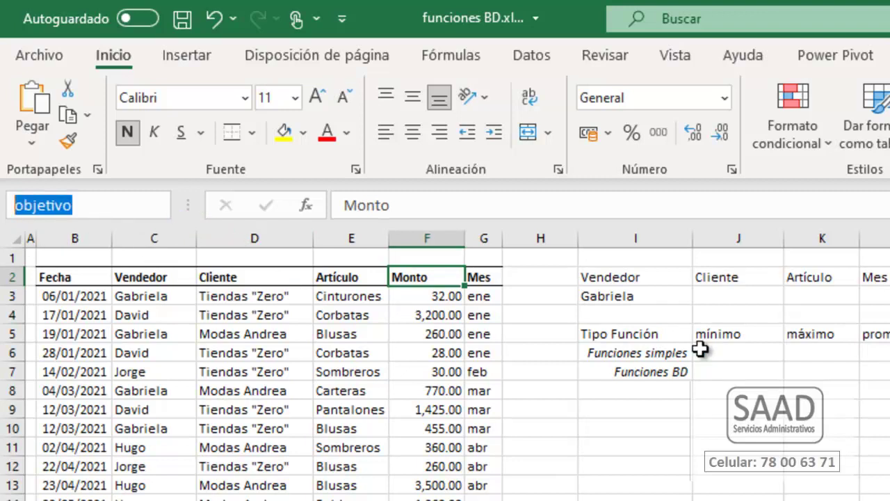
Review which cells the names Base and objetivo refer to in the Name Manager.
click(459, 61)
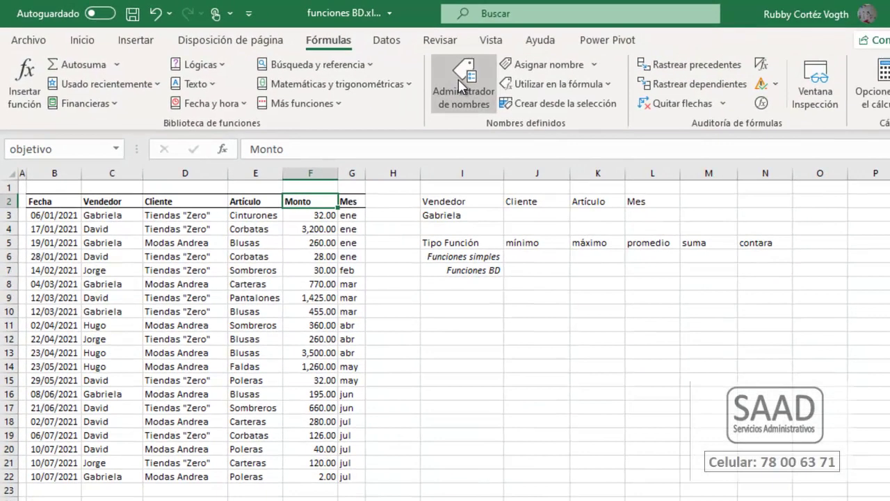
click(637, 114)
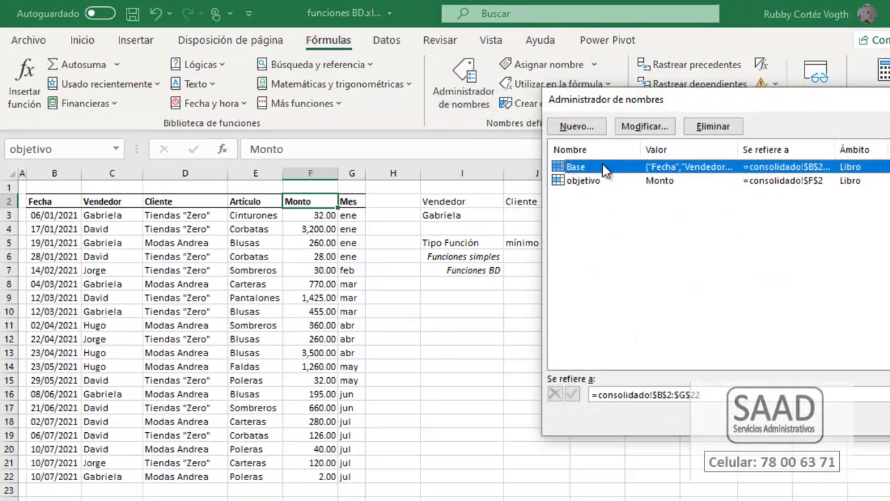
click(579, 182)
click(577, 167)
click(579, 179)
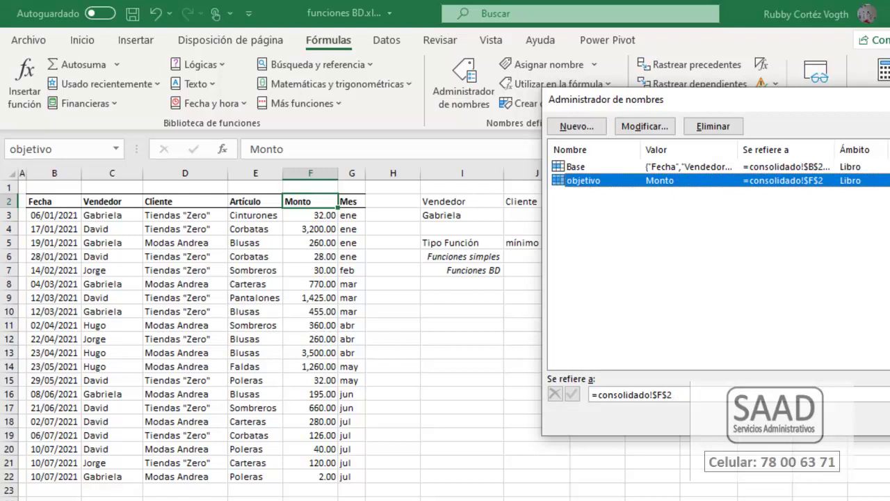
key(Escape)
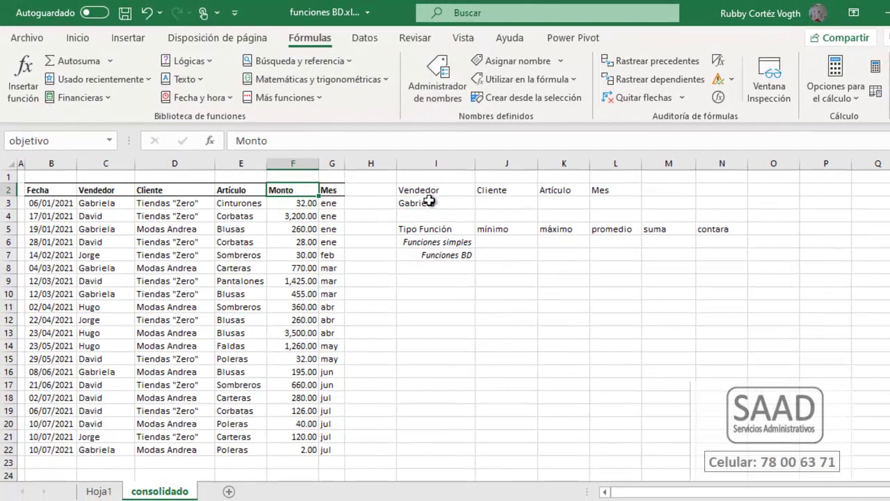
Assign the name criterios to the criteria range I2:L3 and check it in the Name Manager.
drag(433, 188, 622, 206)
click(69, 140)
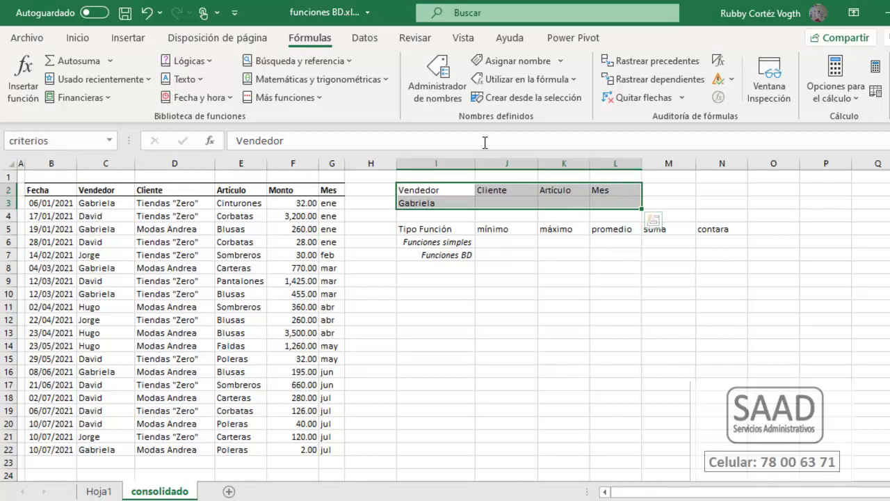
click(426, 98)
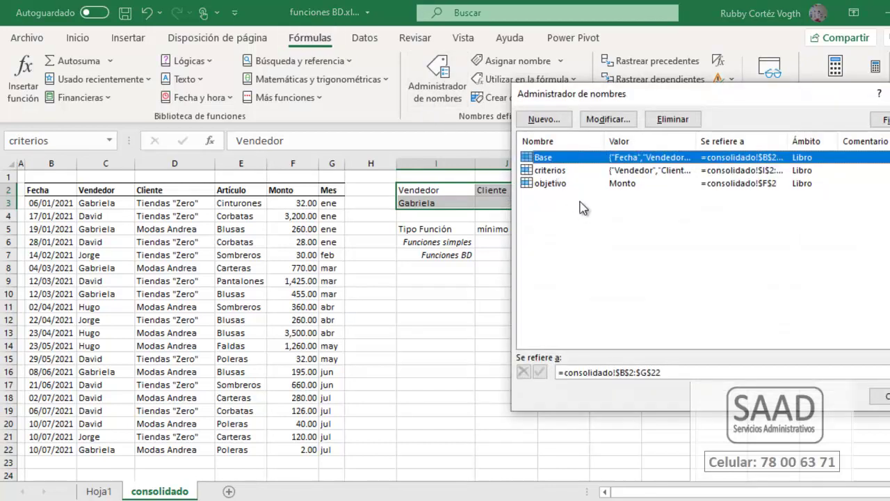
click(882, 396)
click(472, 278)
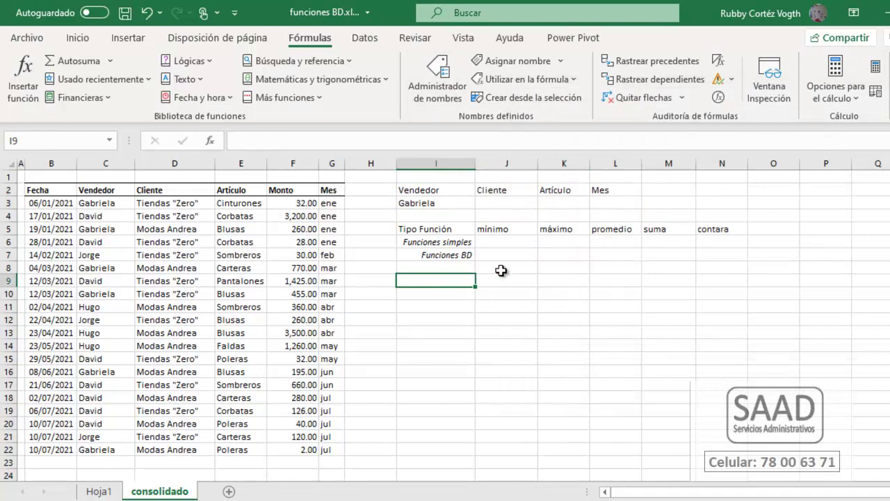
Apply an AutoFormat with a dark green header and light green rows to the function comparison table I5:N7.
click(487, 243)
drag(452, 234, 710, 255)
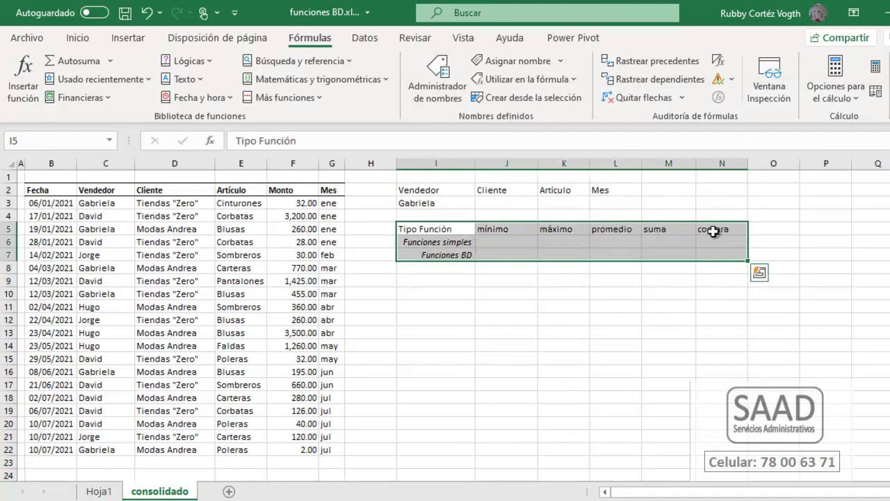
key(alt+o)
key(a)
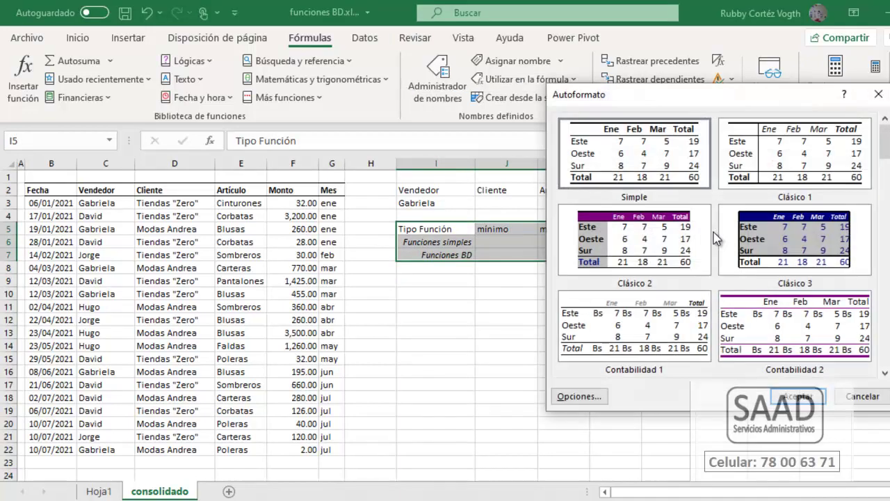
scroll(649, 316, down, 5)
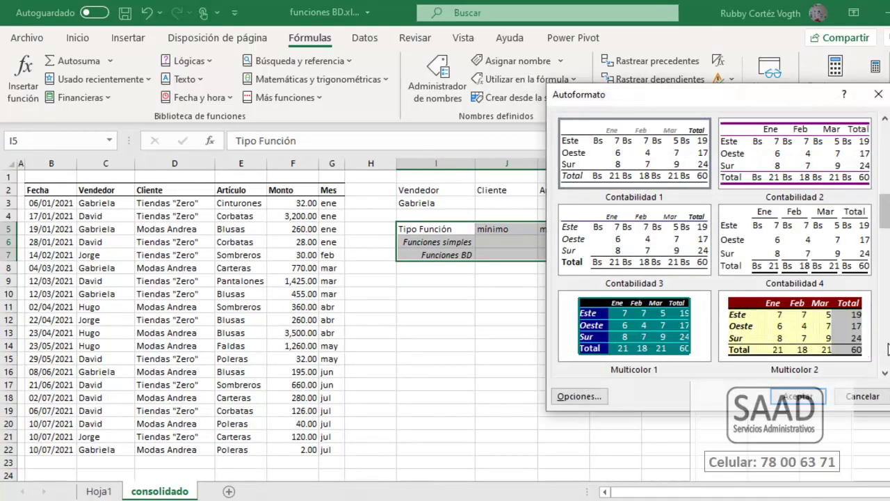
click(649, 315)
click(798, 396)
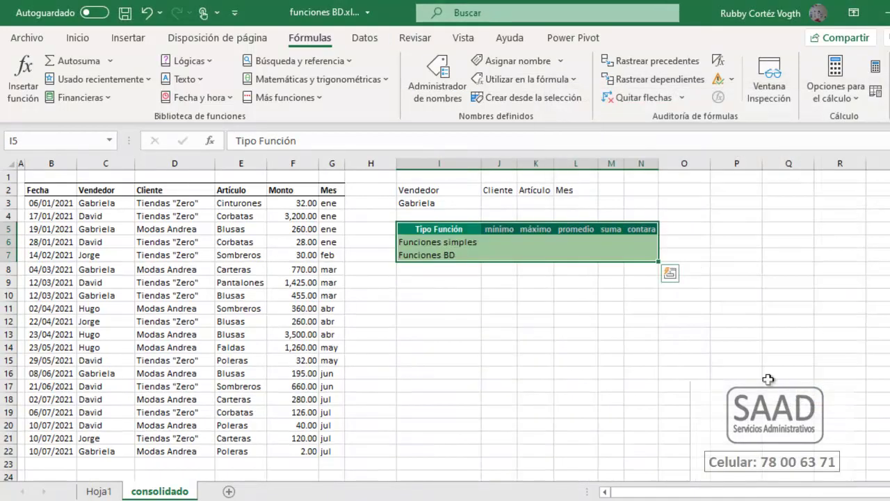
click(499, 242)
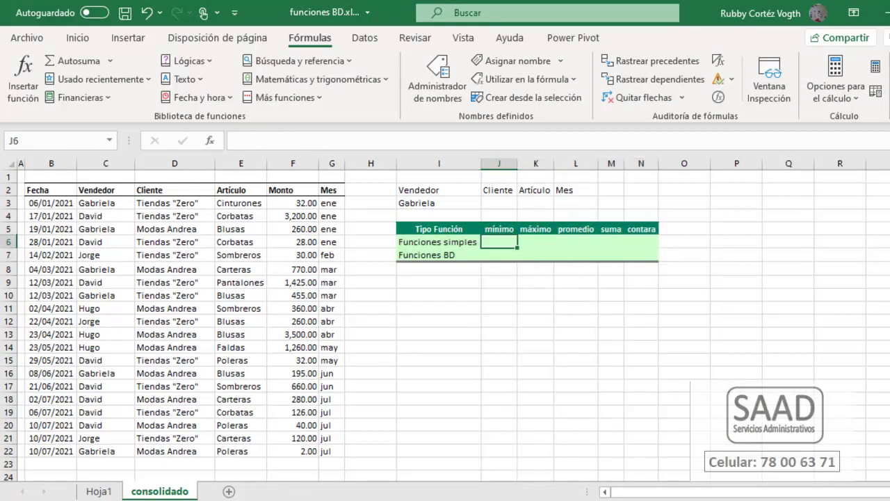
text(=)
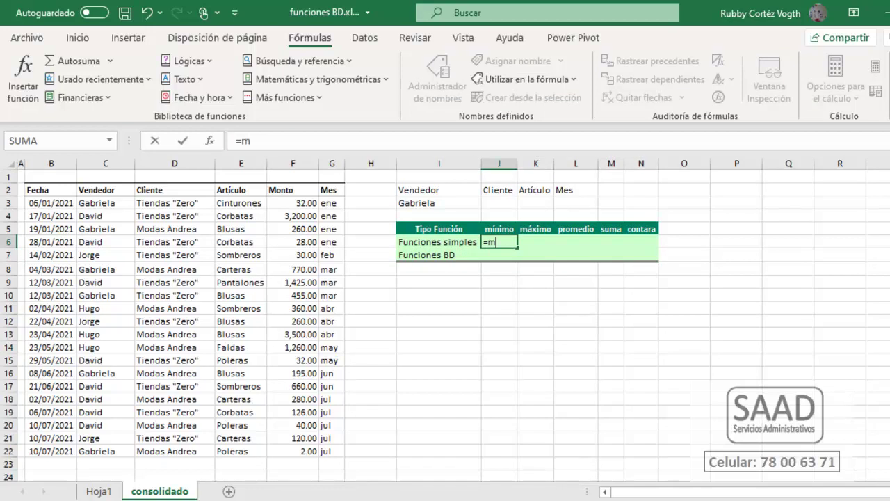
text(min)
key(Escape)
key(Escape)
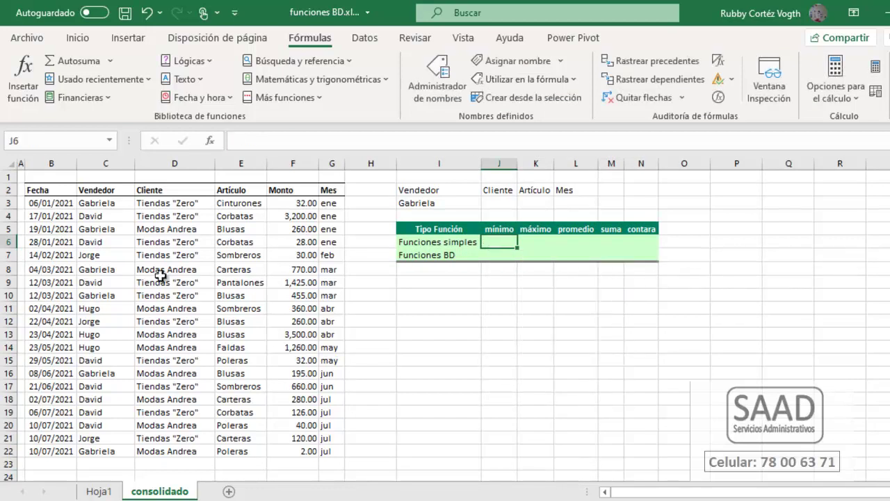
Assign the name columnadatos to the Monto values in F3:F22.
drag(299, 203, 310, 454)
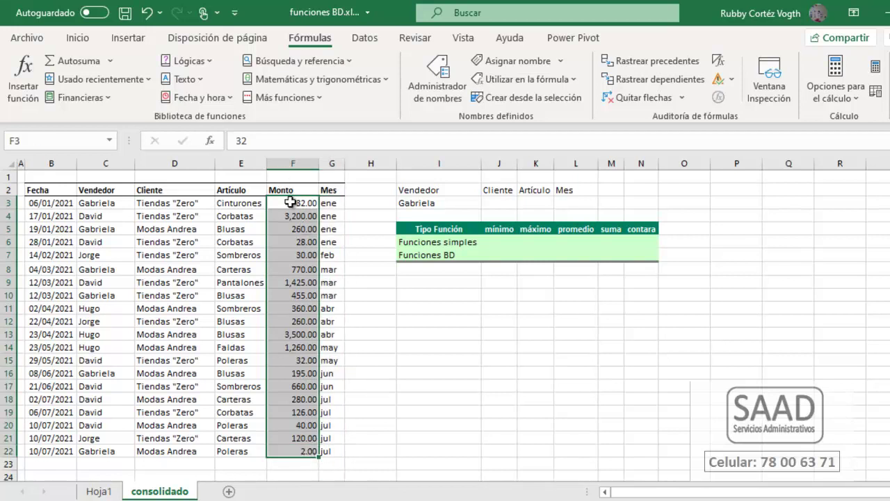
click(34, 144)
text(columnadatos)
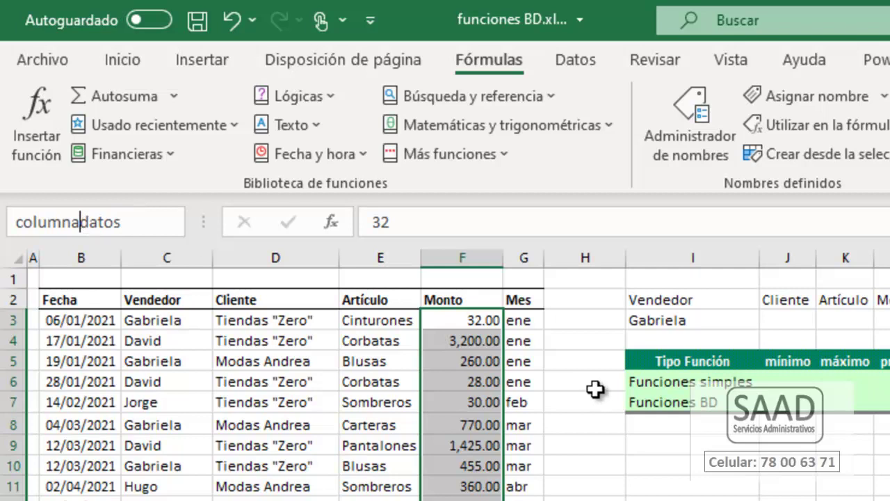
key(Return)
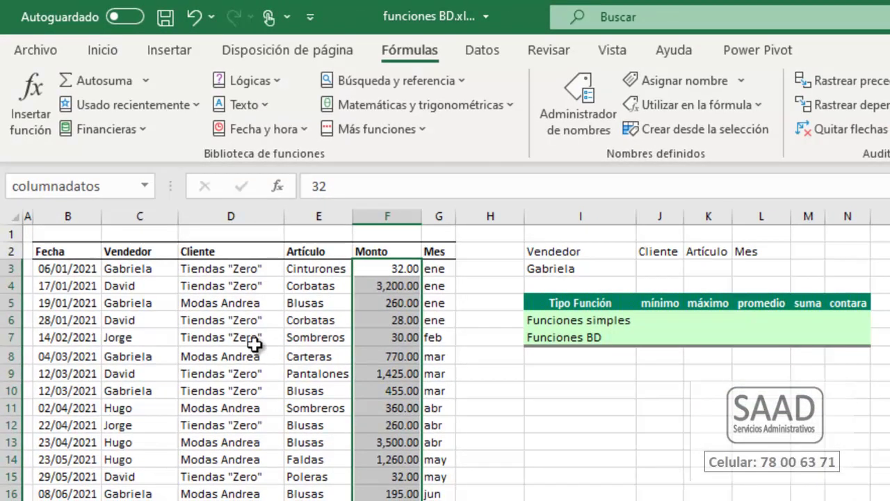
Enter =MIN(columnadatos) as the Funciones simples minimum in J6 and check it against the last Monto value in F22.
click(252, 345)
click(661, 322)
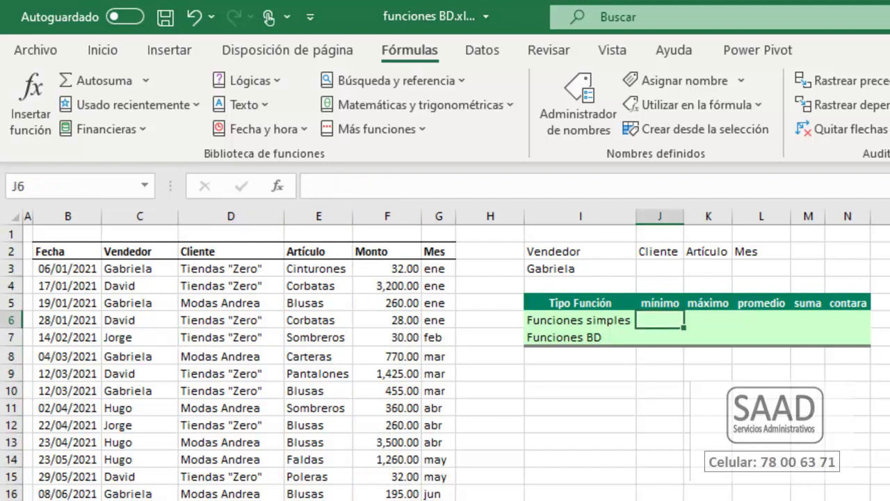
text(=min)
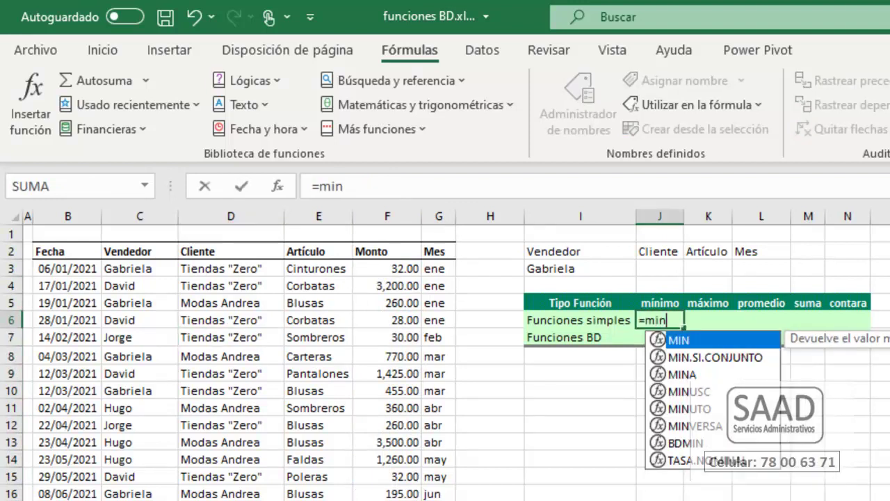
key(Tab)
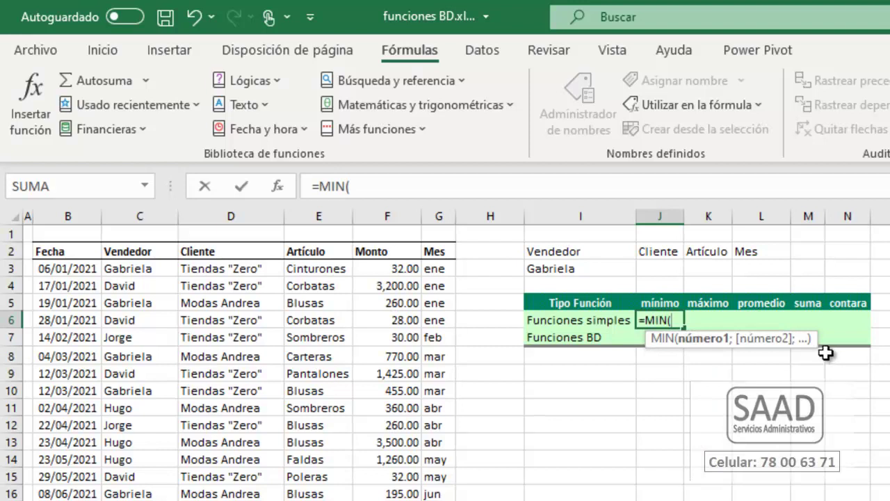
text(col)
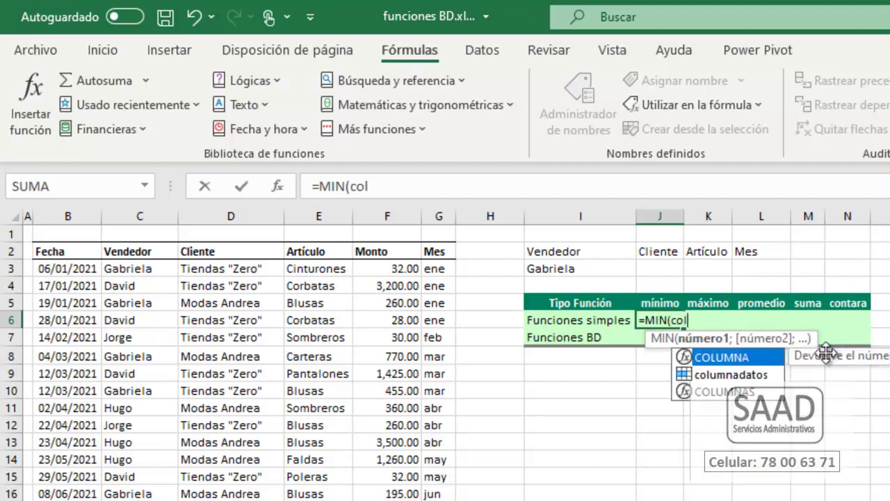
key(Down)
key(Tab)
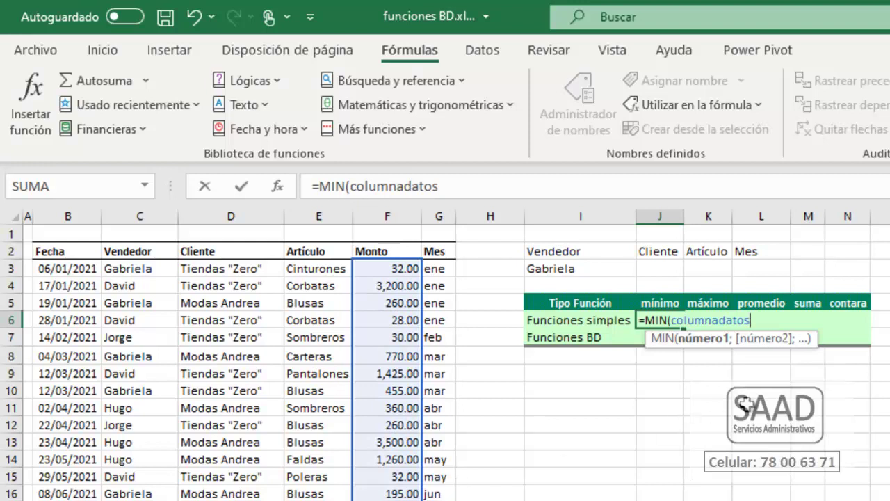
text())
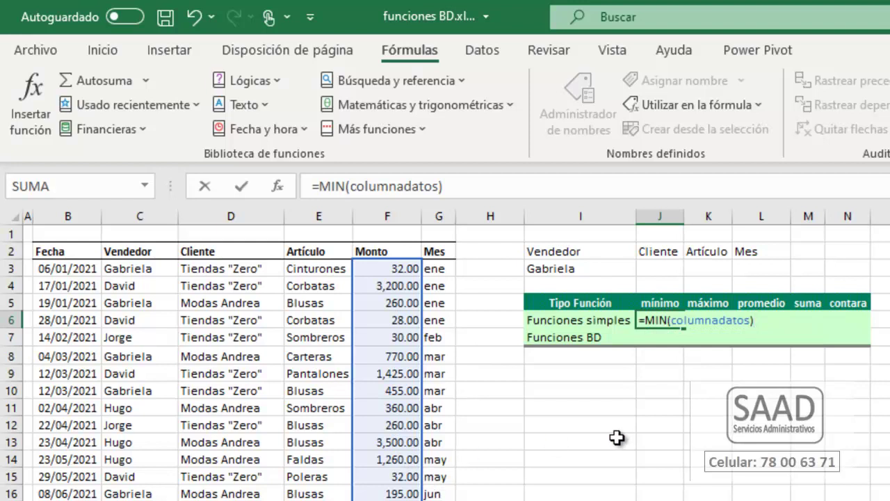
key(Return)
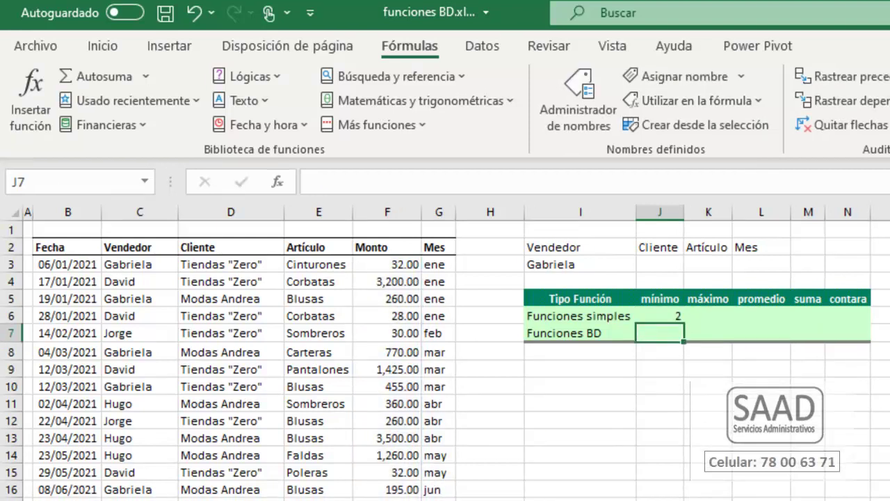
click(391, 481)
click(395, 477)
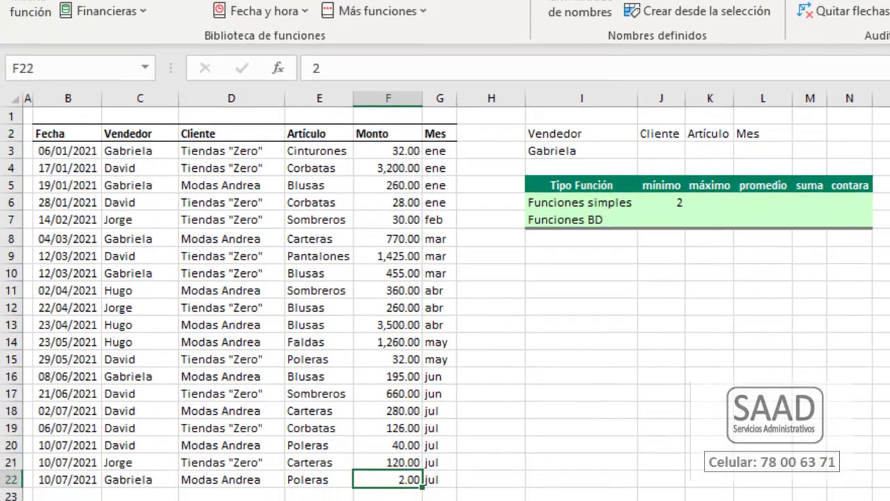
Enter =MAX(columnadatos) as the Funciones simples maximum in K6, picking the Monto values F3:F22 as its range.
click(712, 206)
text(=max)
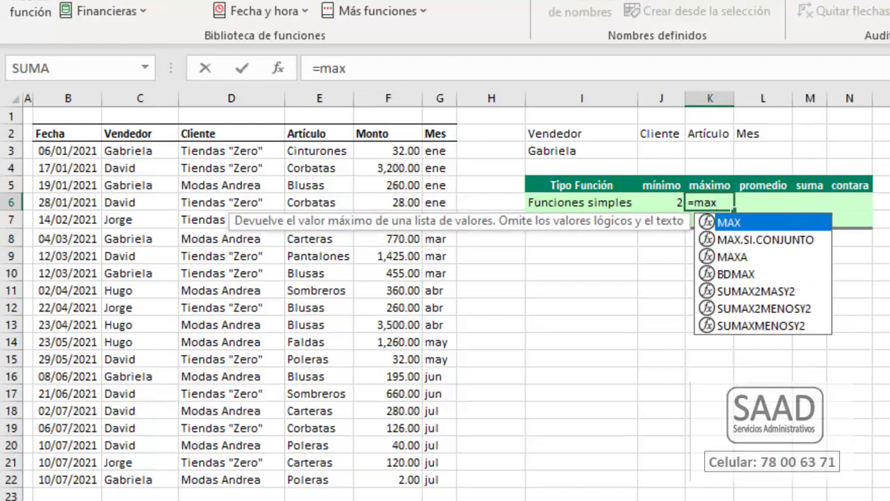
key(Tab)
text(col)
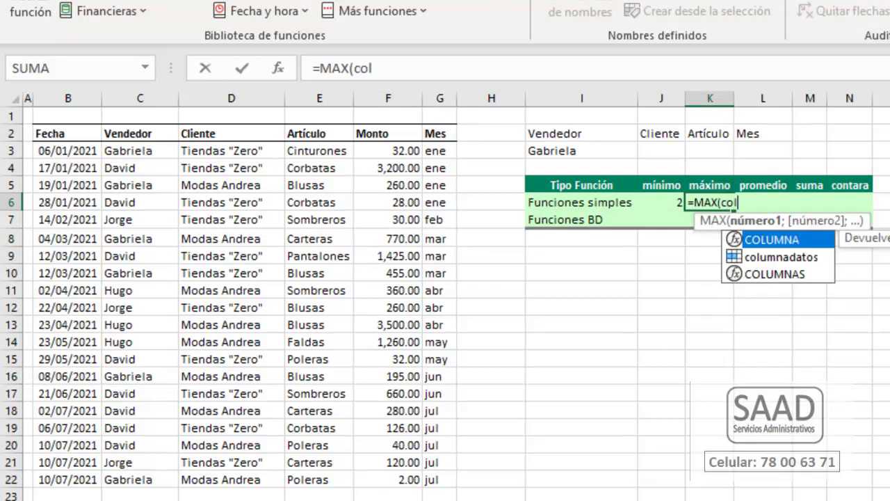
key(BackSpace)
key(BackSpace)
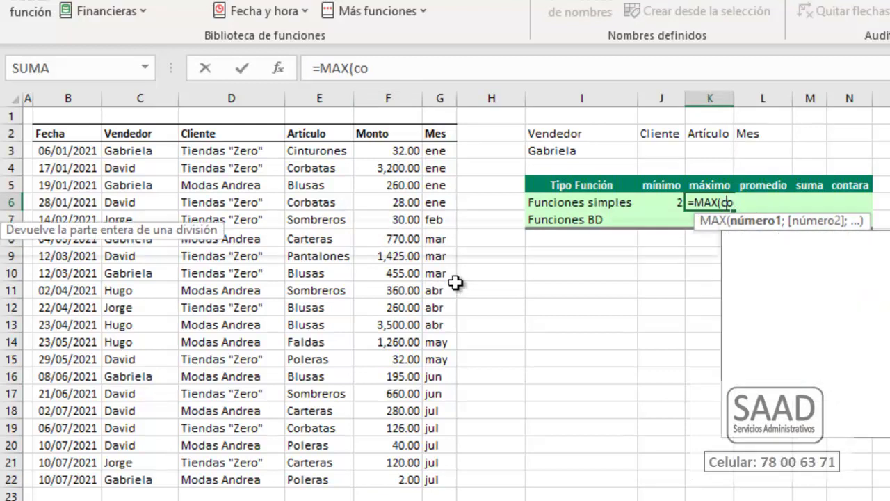
key(BackSpace)
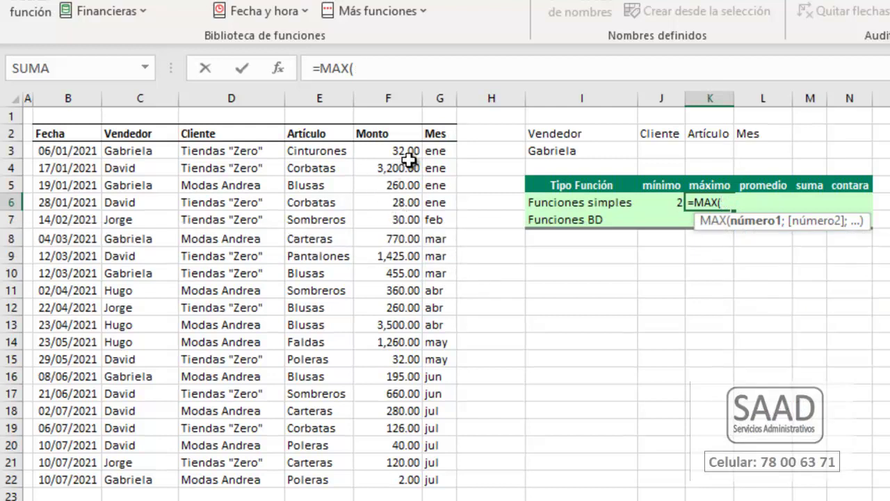
drag(409, 154, 408, 428)
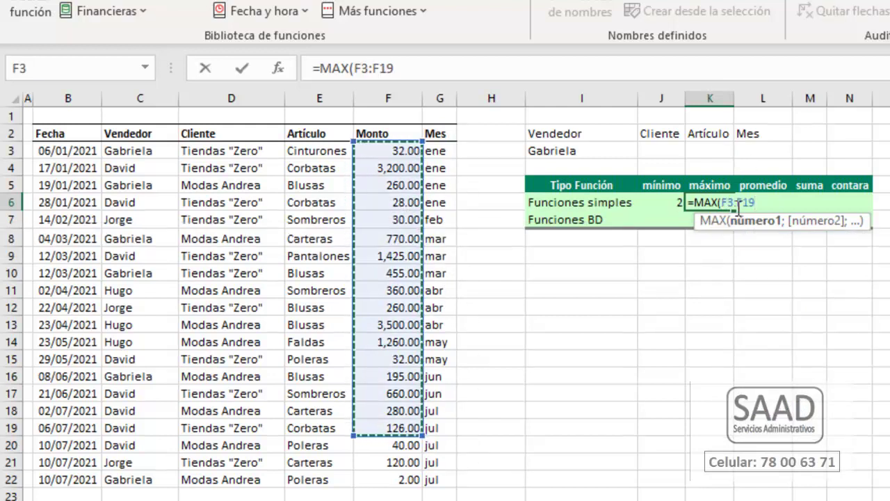
drag(407, 153, 378, 479)
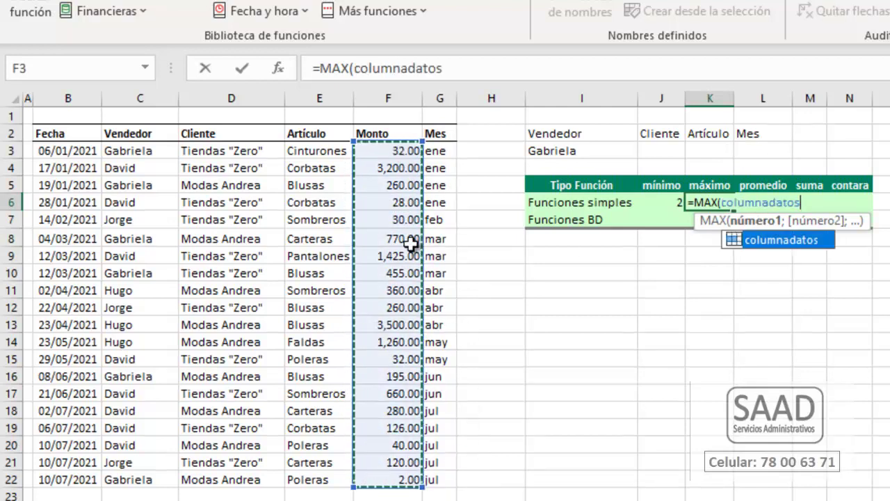
text())
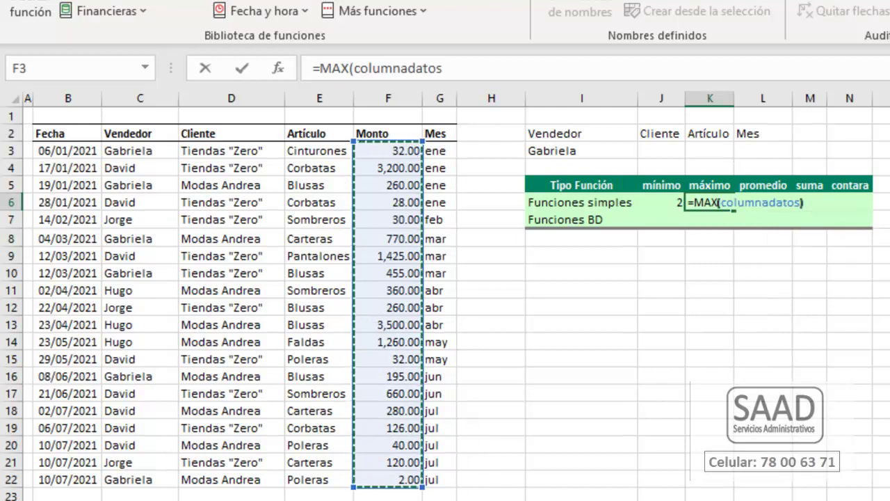
key(Return)
Format J6:N7 with thousands separators and two decimals, and widen columns J to N to one equal width.
click(709, 203)
drag(661, 202, 851, 219)
key(ctrl+shift+1)
key(alt+o)
key(c)
key(a)
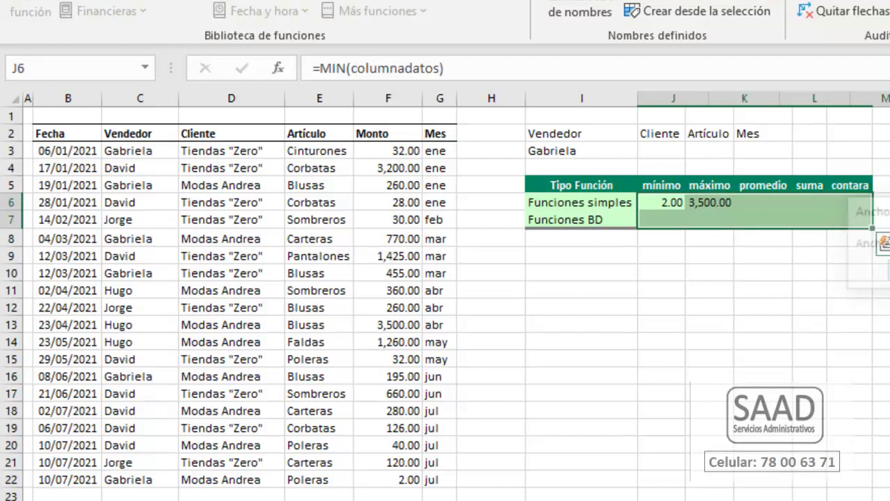
key(Return)
click(821, 219)
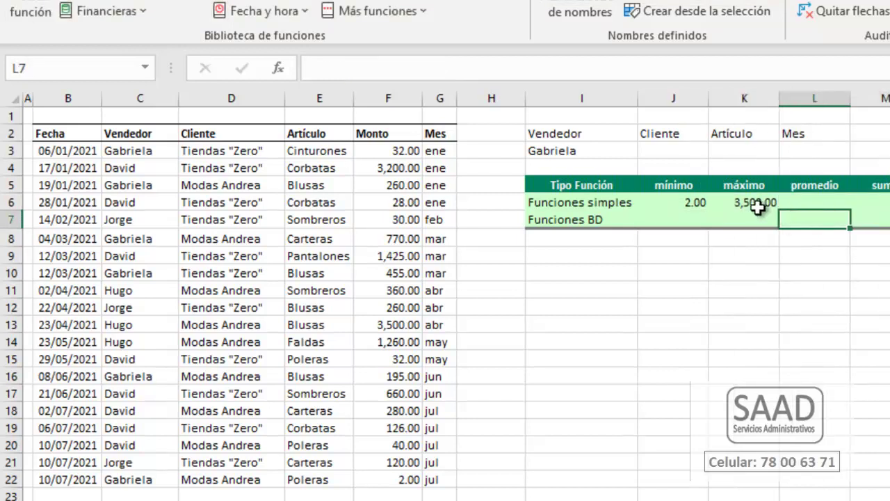
Enter =PROMEDIO(columnadatos) as the Funciones simples average in L6 and review it alongside the maximum formula in K6.
click(810, 201)
text(=pro)
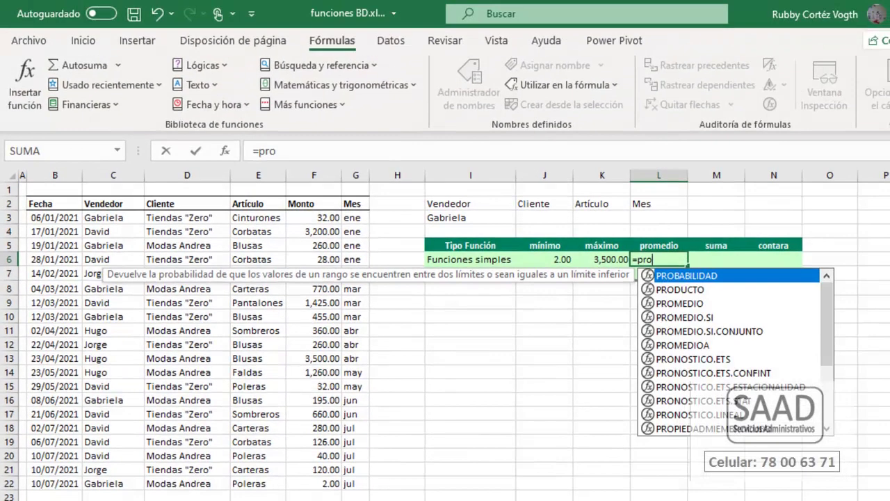
text(m)
key(Tab)
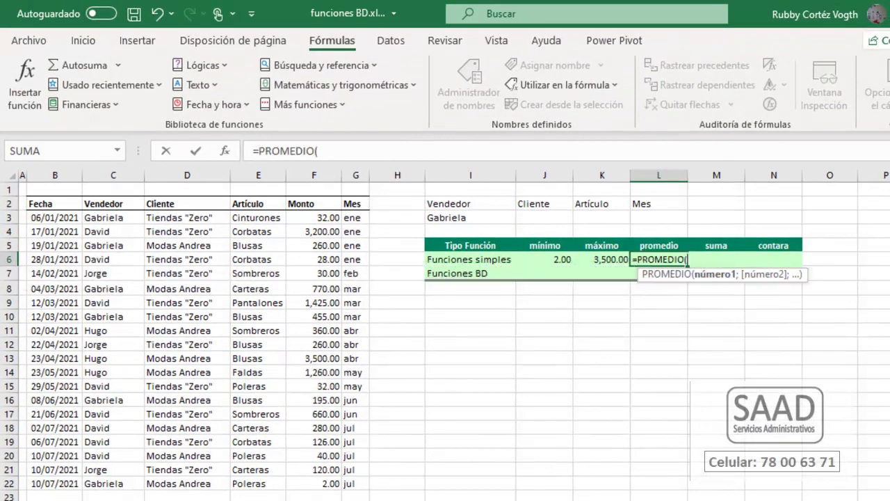
text(col)
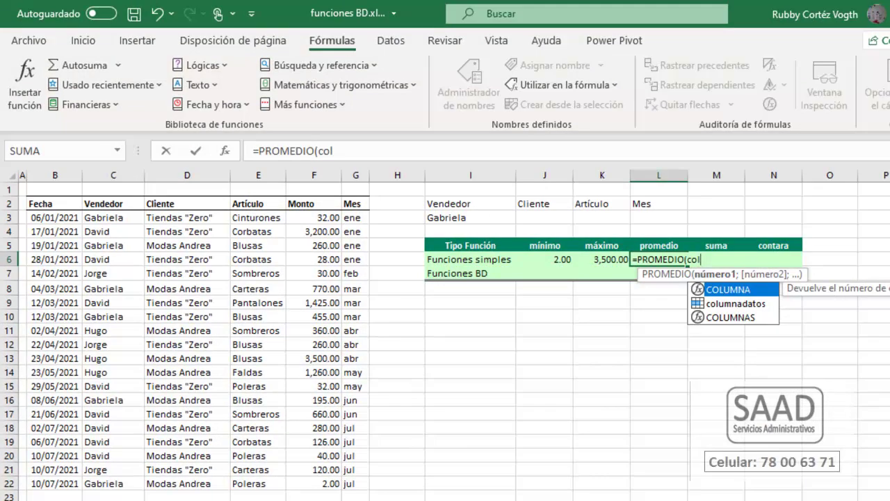
key(Down)
key(Tab)
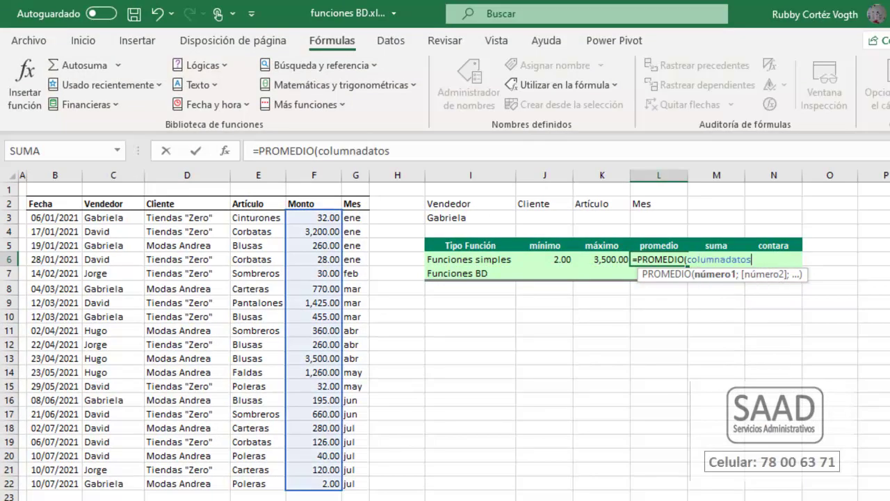
text())
key(Return)
click(659, 258)
click(602, 259)
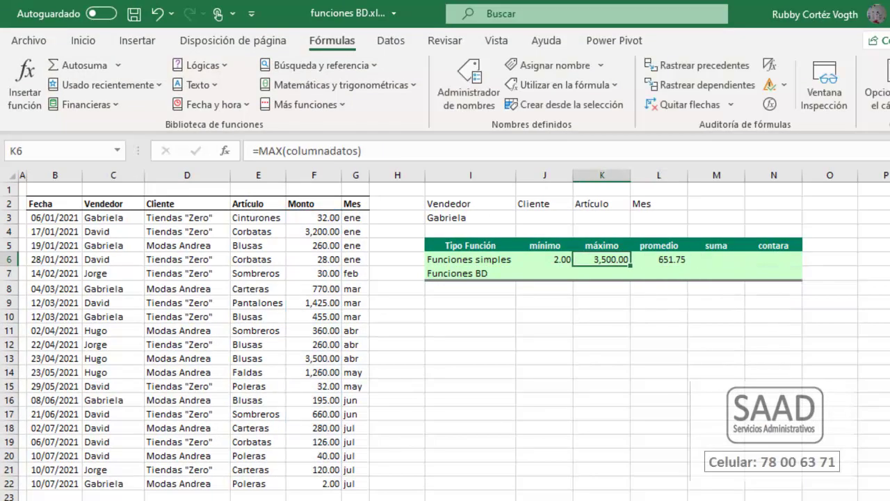
click(659, 259)
Enter =SUMA(columnadatos) as the Funciones simples total in M6.
click(716, 259)
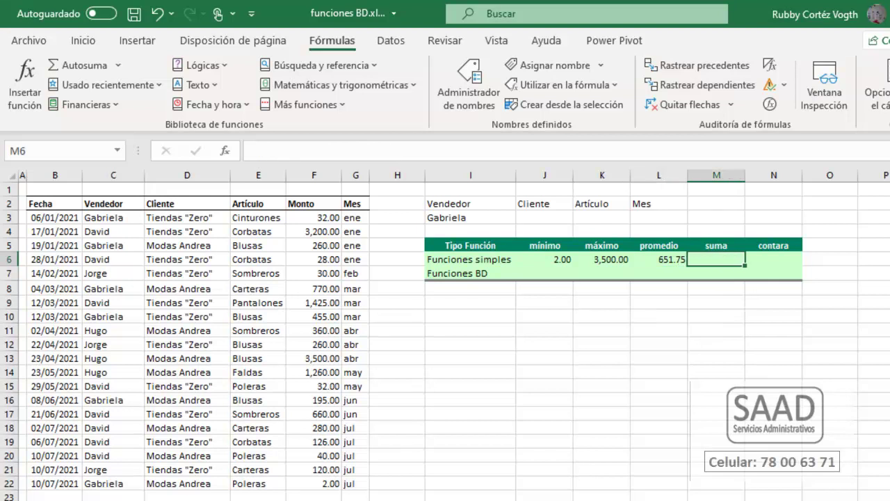
text(=sum)
key(Tab)
text(col)
key(Tab)
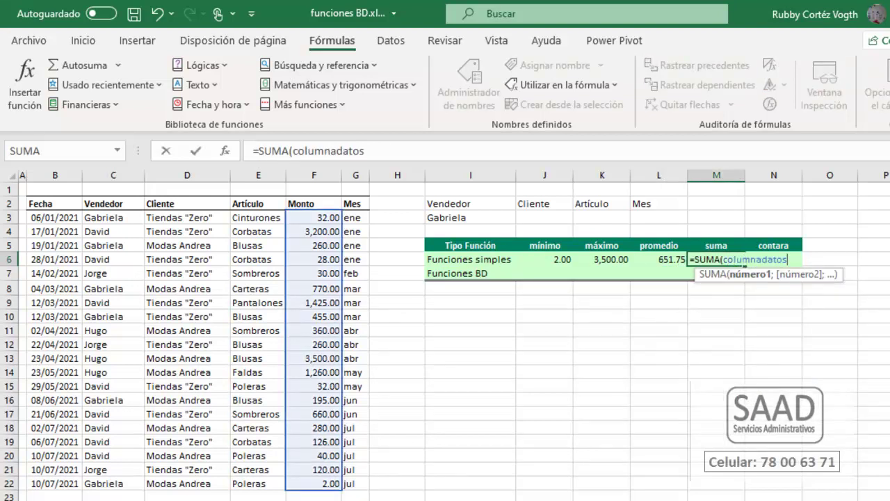
text())
key(Return)
Begin the count formula in N6 with =con and compare the descriptions of the suggested functions CONTAR, CONTAR.BLANCO and CONTARA.
click(774, 259)
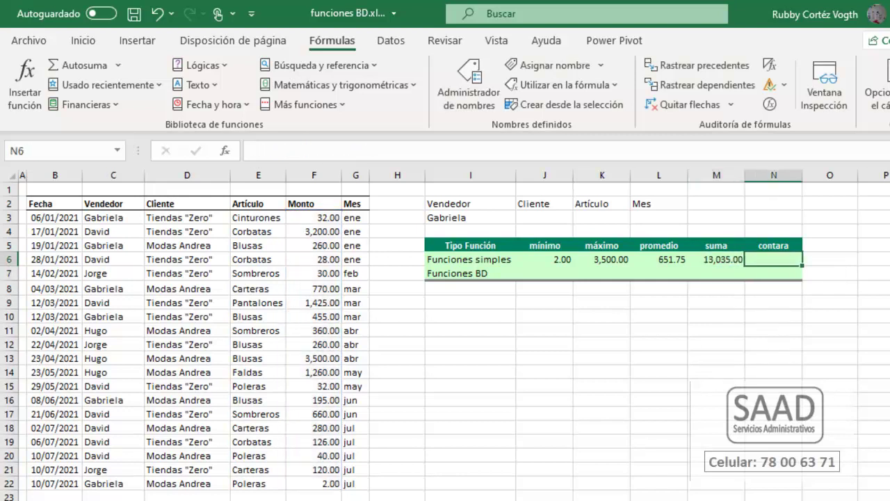
text(=con)
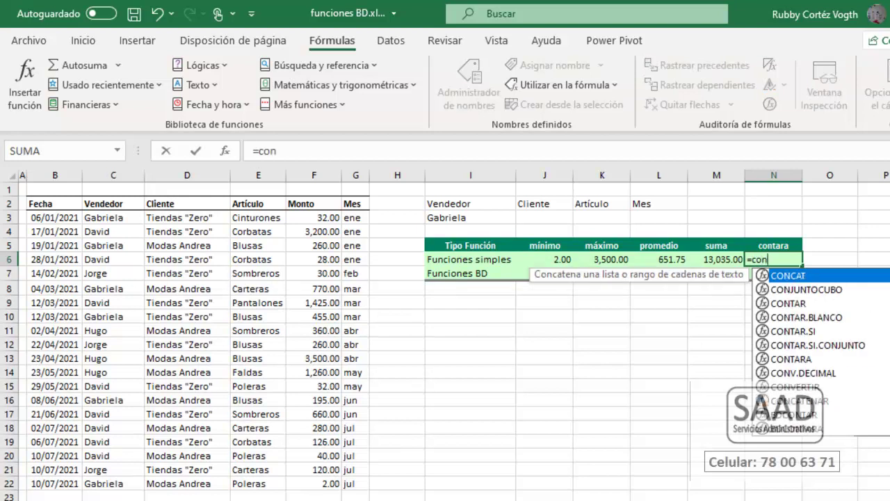
key(Down)
key(Down)
key(Down)
key(Down)
key(Down)
key(Down)
key(Up)
key(Up)
key(Up)
key(Down)
key(Down)
key(Down)
key(Up)
key(Up)
key(Up)
key(Up)
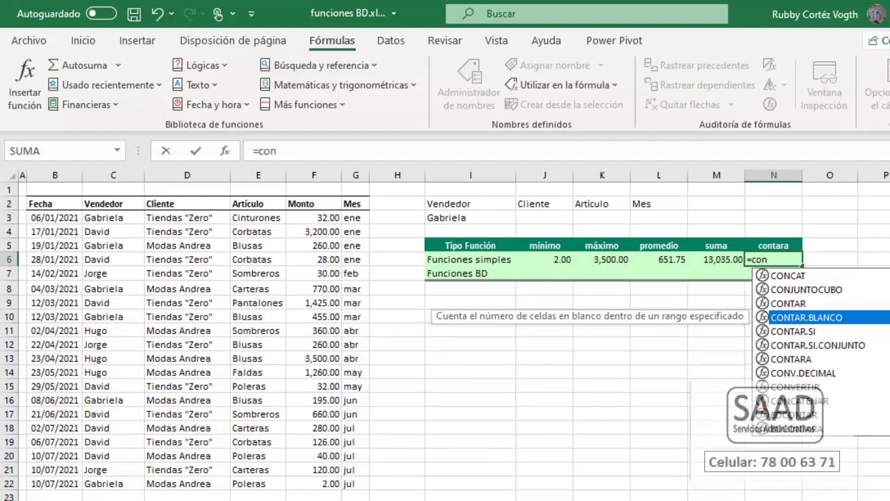
key(Down)
key(Down)
key(Down)
key(Down)
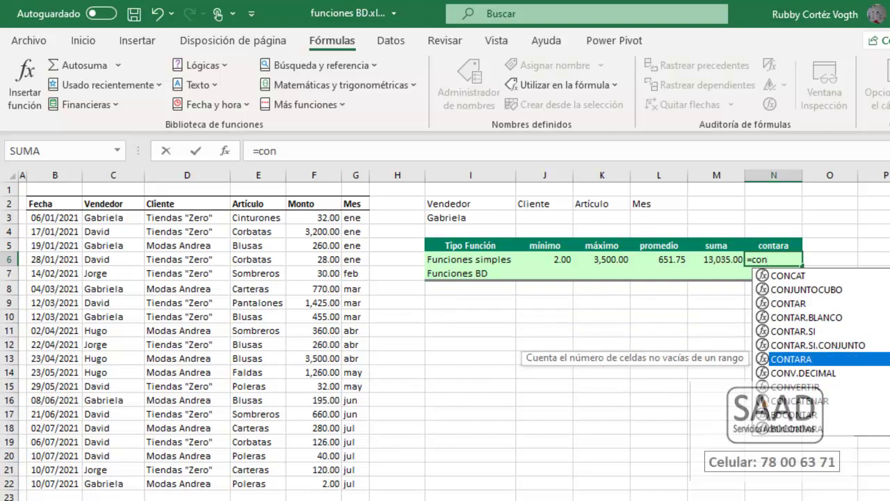
key(Up)
key(Up)
key(Up)
key(Up)
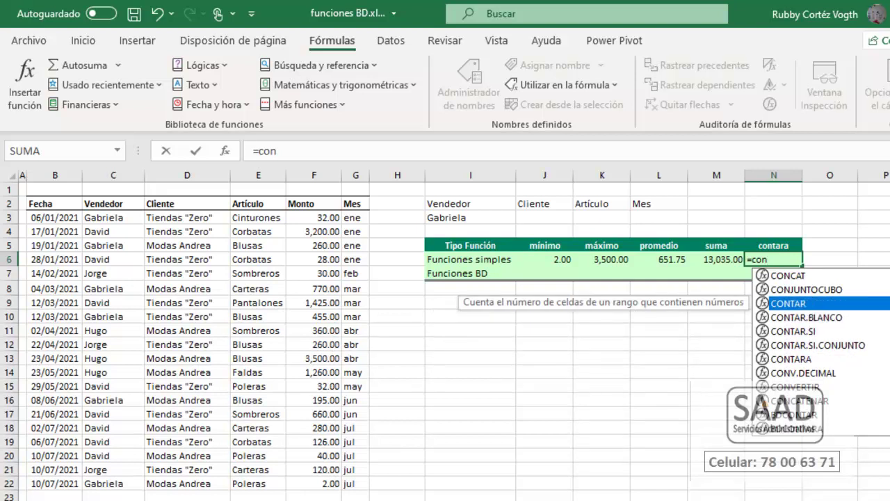
Complete the Funciones simples count in N6 as =CONTARA(columnadatos).
key(Down)
key(Down)
key(Down)
key(Down)
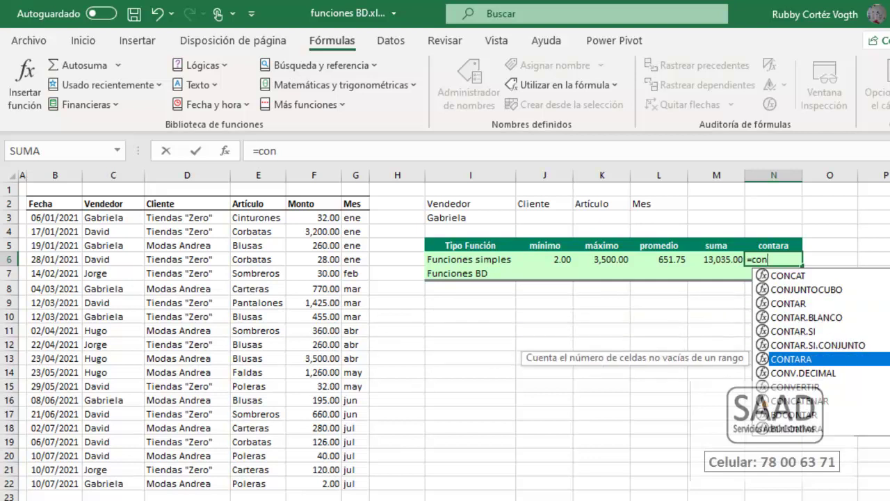
key(Tab)
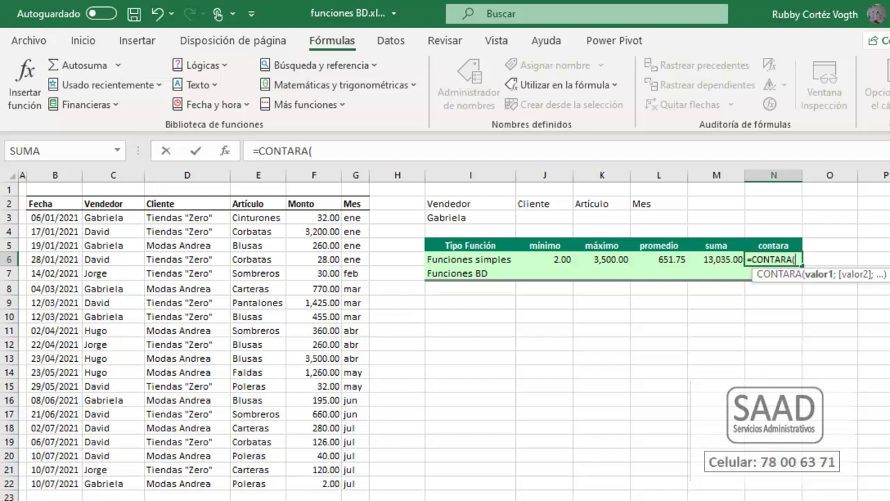
text(col)
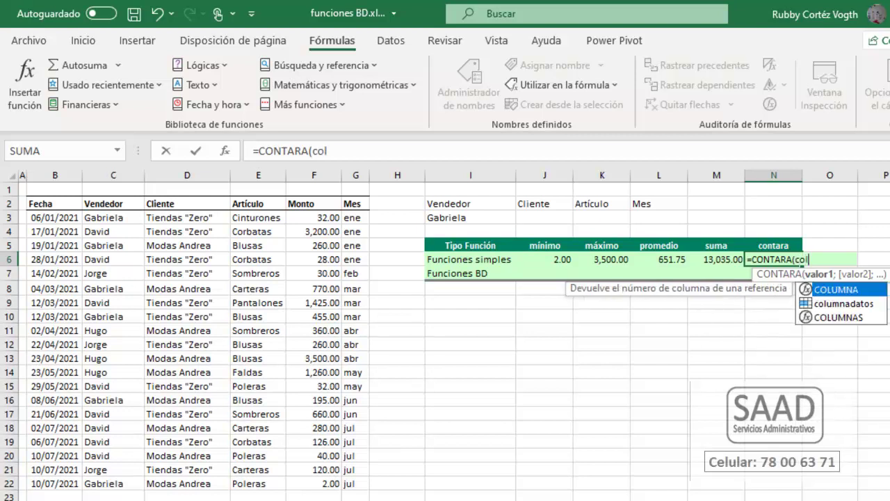
key(Down)
key(Down)
key(Up)
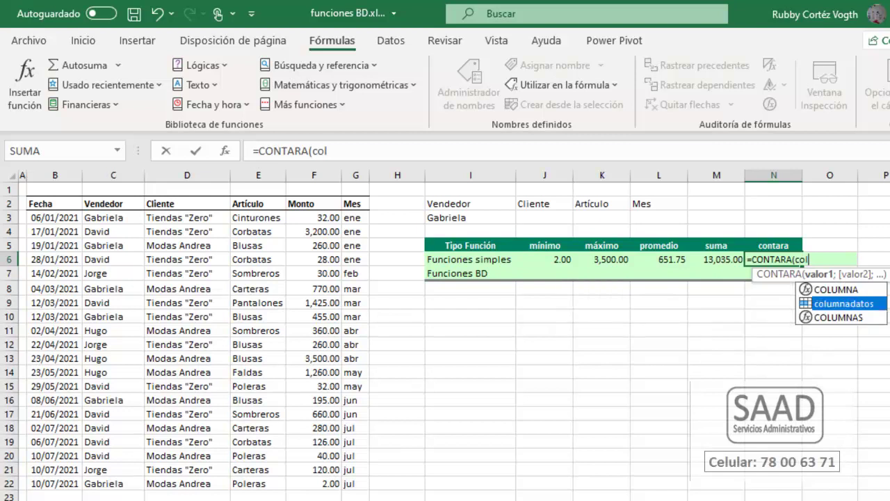
key(Tab)
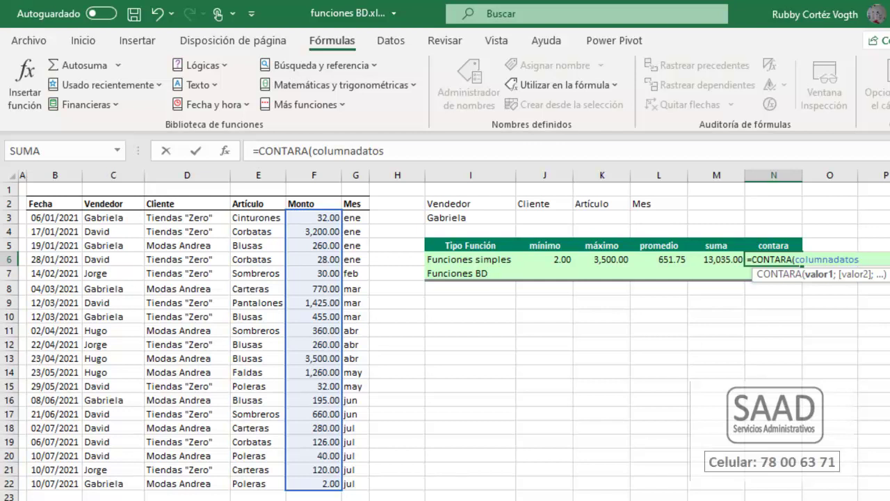
text())
key(Return)
key(Up)
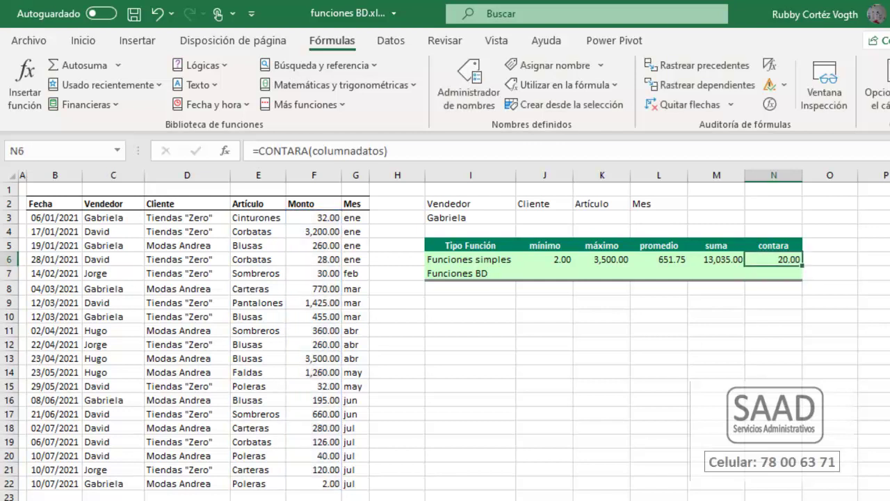
Select the Monto values F3:F22 and compare the status bar statistics with the Funciones simples results.
key(Left)
key(Left)
key(Left)
key(Left)
key(Left)
key(Left)
key(Left)
drag(314, 217, 339, 484)
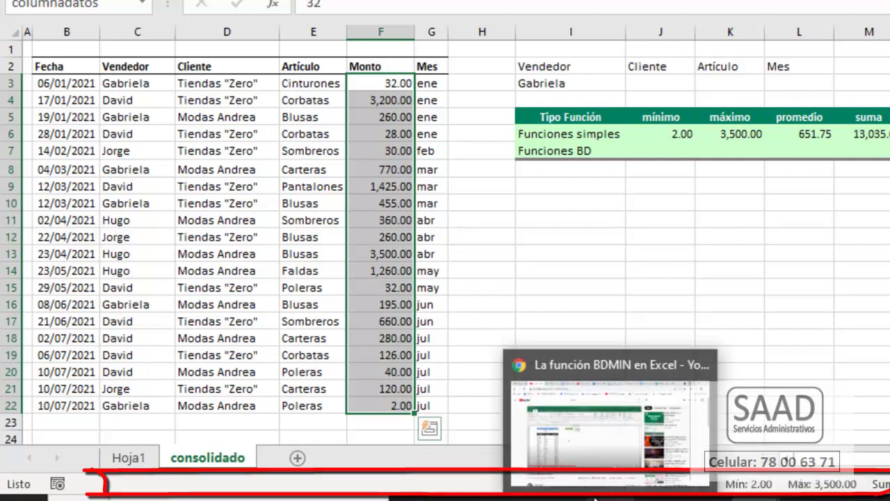
click(384, 168)
mouse_move(388, 84)
mouse_down()
mouse_move(382, 104)
mouse_move(404, 190)
mouse_move(385, 401)
mouse_up()
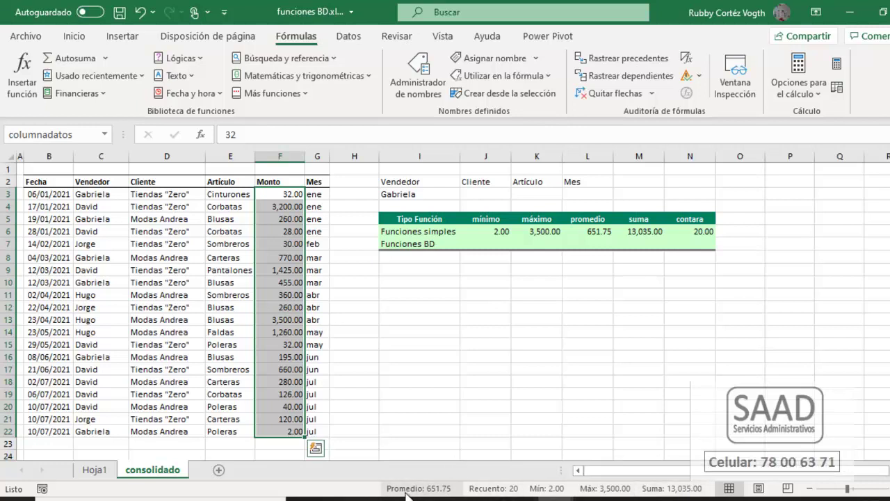
Hide the Mínima statistic from the status bar and turn it back on.
right_click(366, 494)
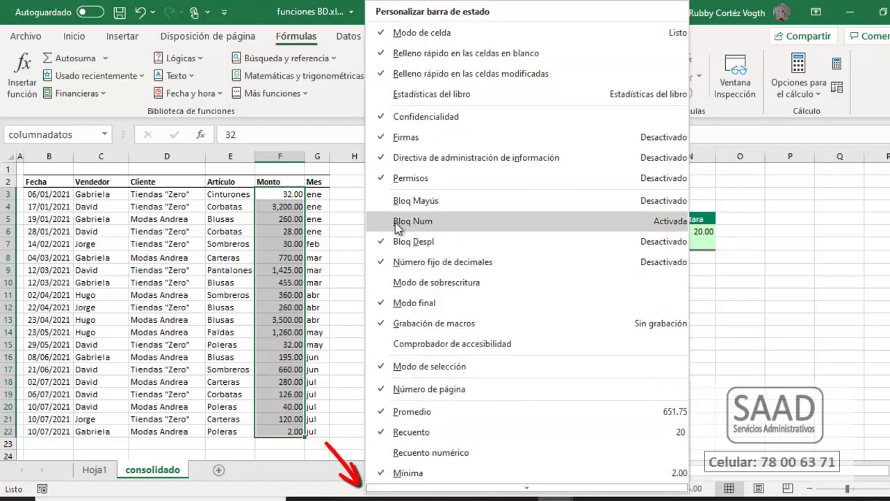
mouse_move(484, 492)
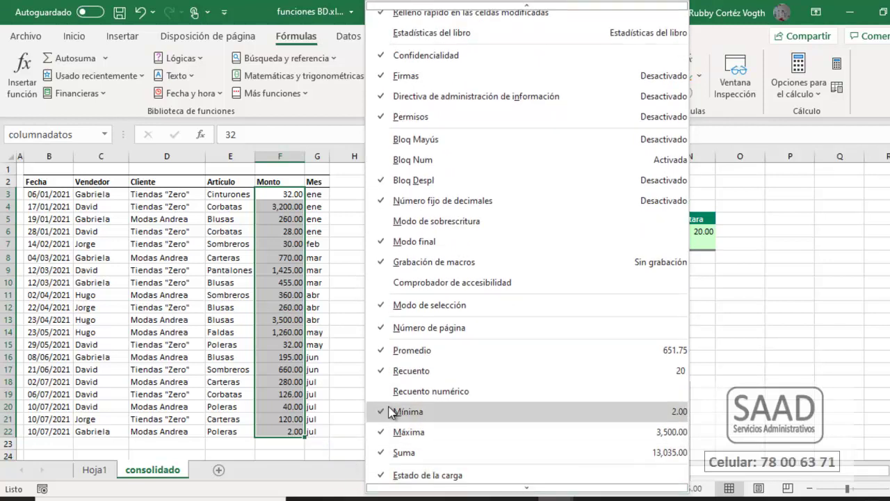
click(324, 491)
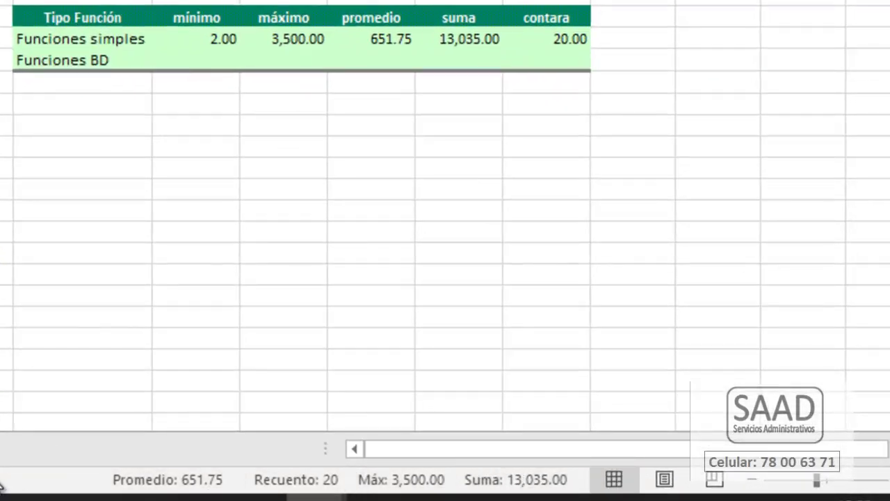
right_click(2, 487)
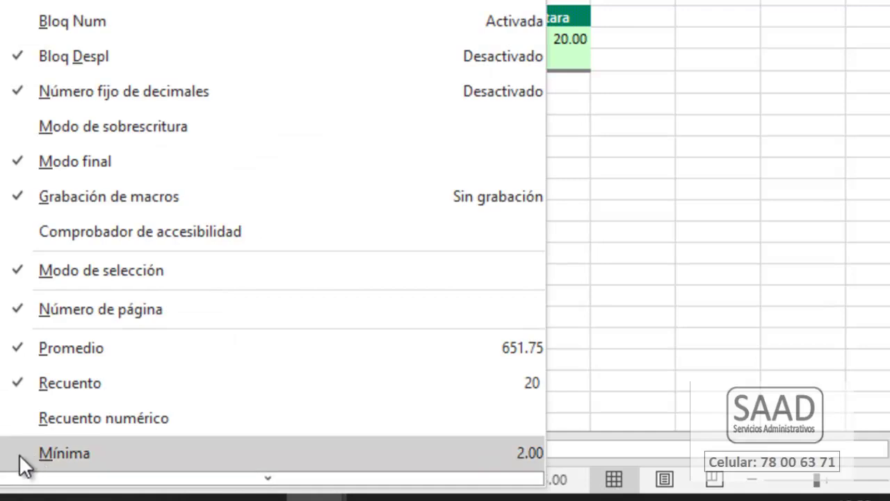
scroll(230, 476, down, 4)
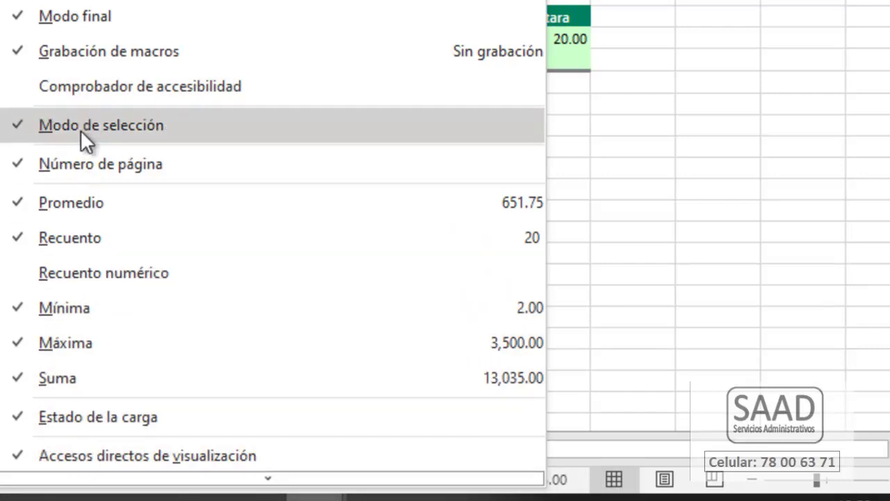
key(Escape)
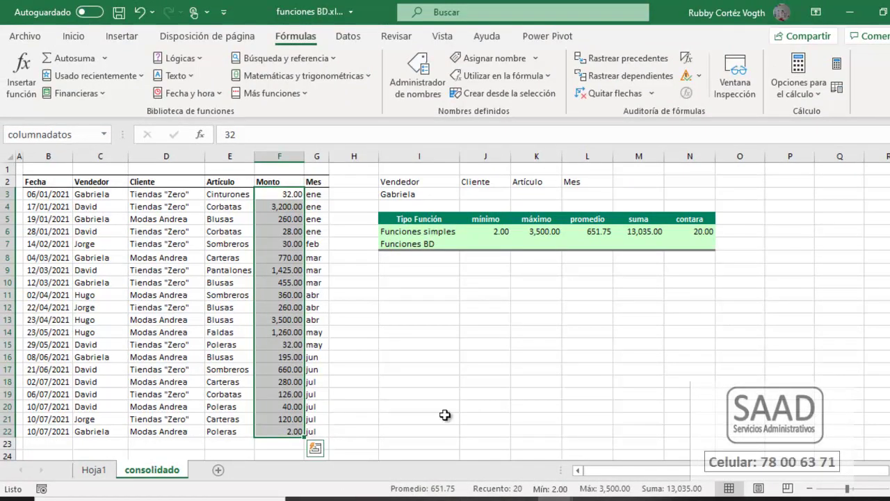
Italicize and right-align the labels Funciones simples and Funciones BD in I6:I7.
drag(434, 234, 434, 244)
key(ctrl+k)
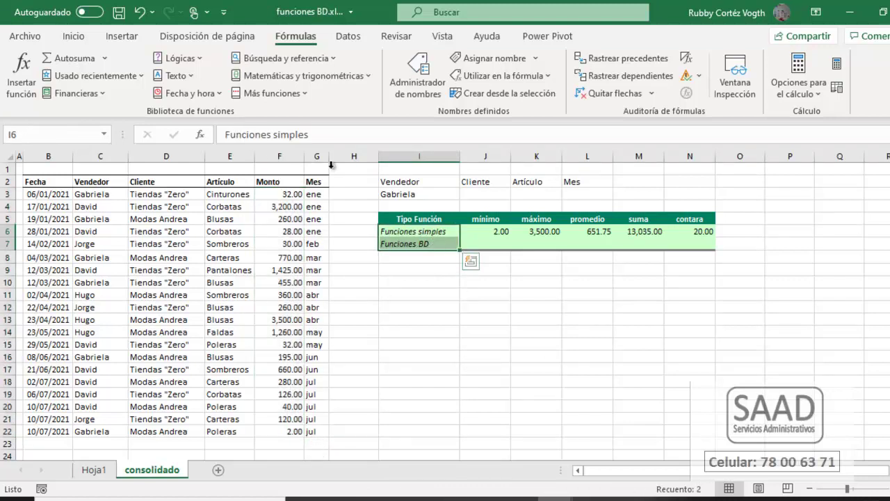
click(79, 38)
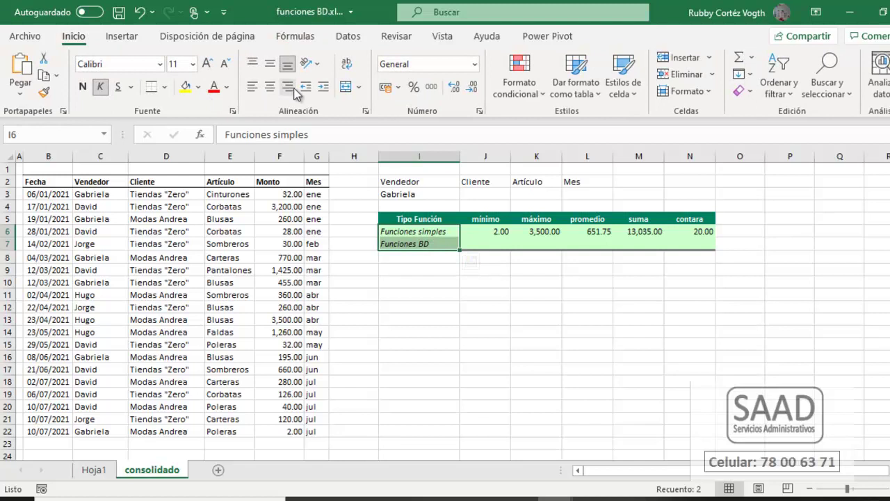
click(287, 86)
Make the Funciones BD row I7:N7 bold.
drag(437, 243, 689, 239)
key(ctrl+n)
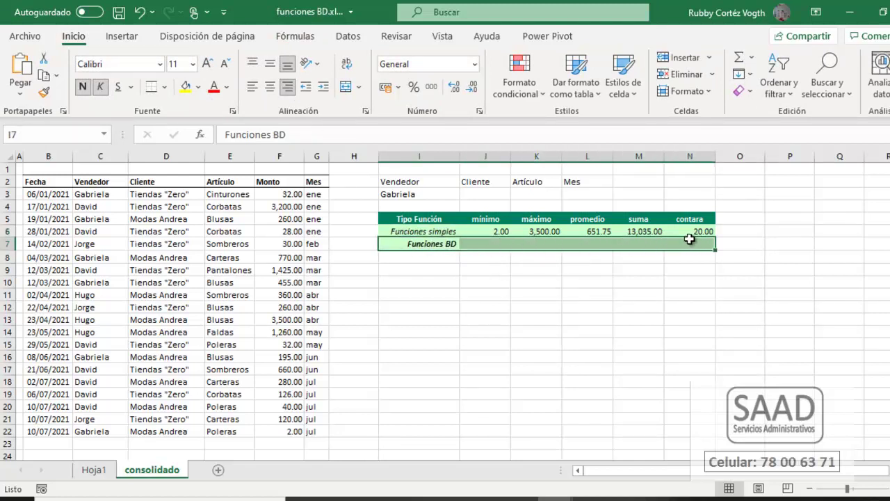
click(493, 244)
Clear the Vendedor criterion in I3 and go over the empty criteria cells under Vendedor, Cliente, Artículo and Mes.
click(411, 195)
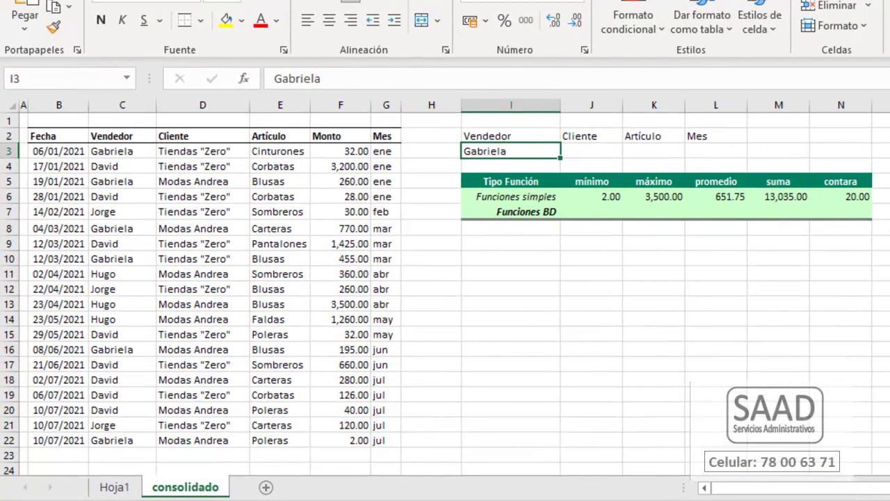
key(Delete)
click(591, 151)
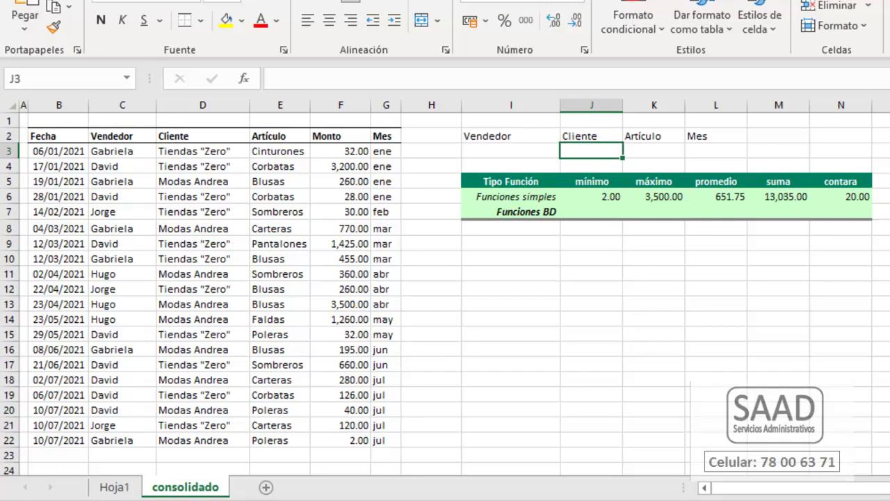
click(654, 151)
click(716, 151)
click(510, 151)
click(511, 136)
click(511, 151)
click(654, 151)
click(716, 151)
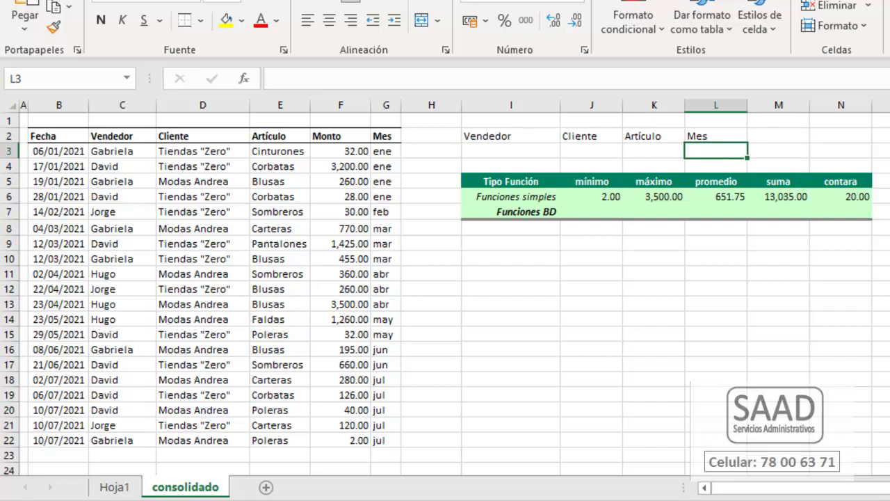
click(657, 196)
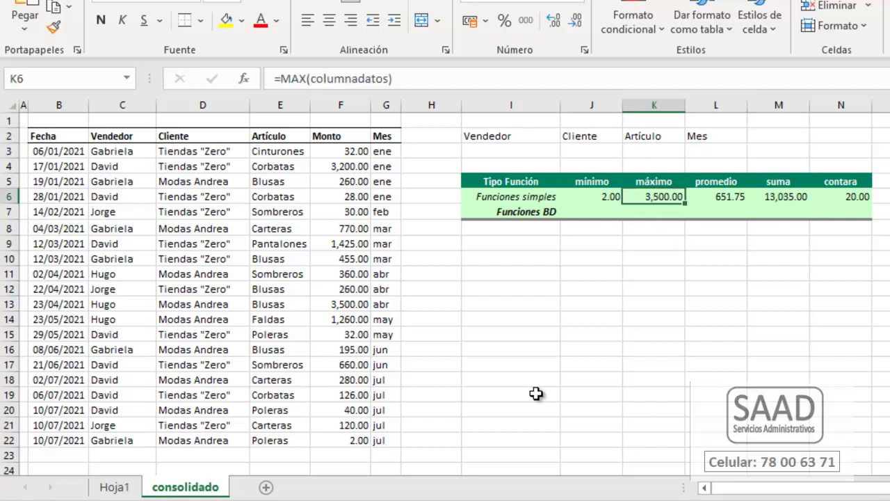
Enter the seller name from row 4 of the sales table as the Vendedor criterion in I3.
click(519, 153)
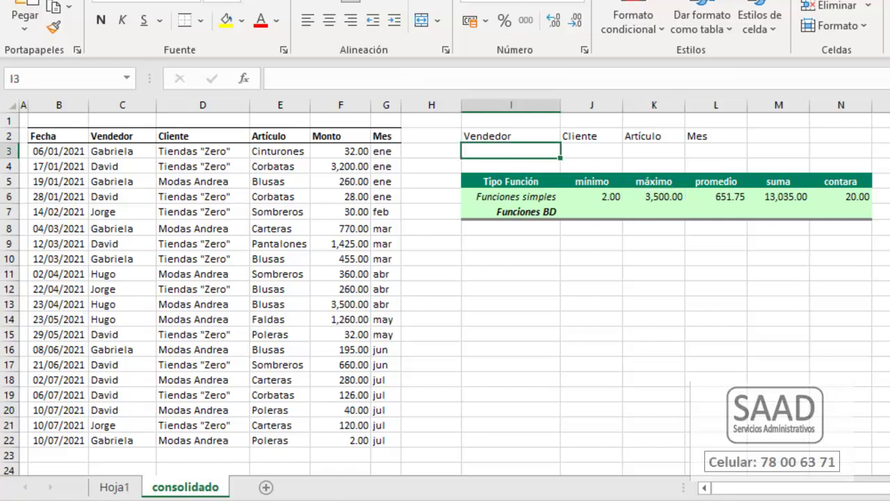
text(David)
key(Return)
Begin the Funciones BD minimum in J7 with the BDMIN function, using the named range Base as its database argument.
key(Down)
key(Down)
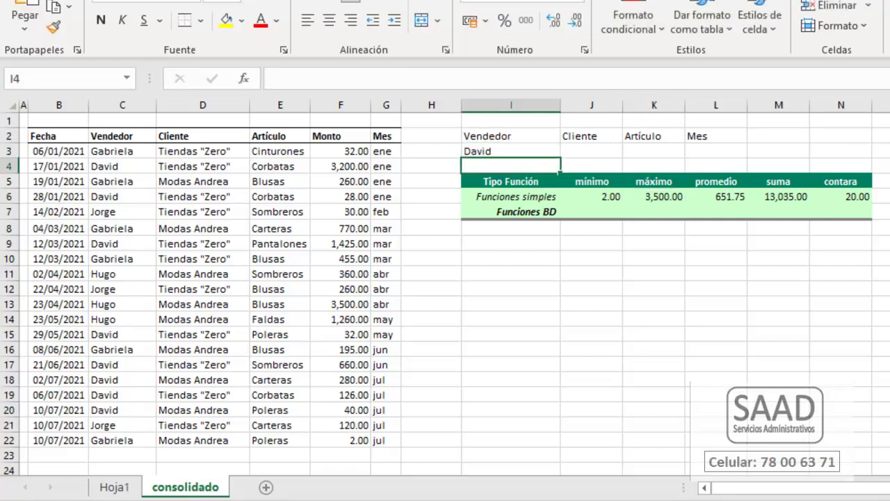
key(Down)
key(Right)
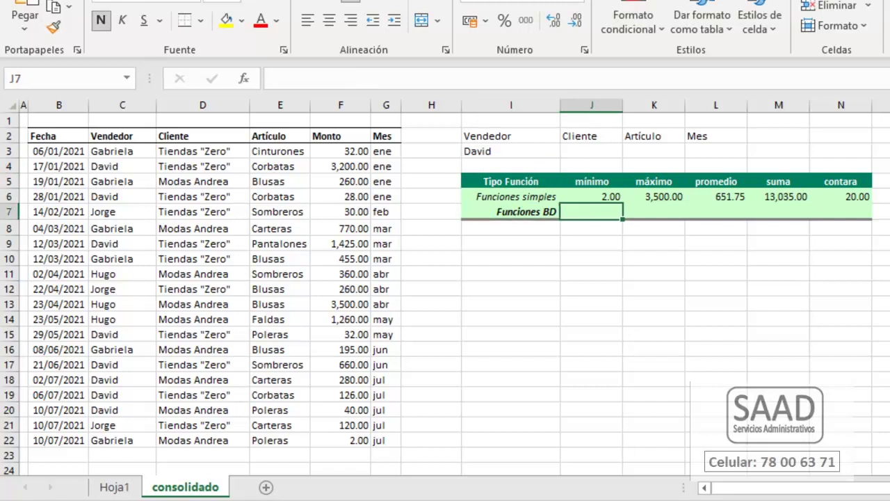
text(=bd)
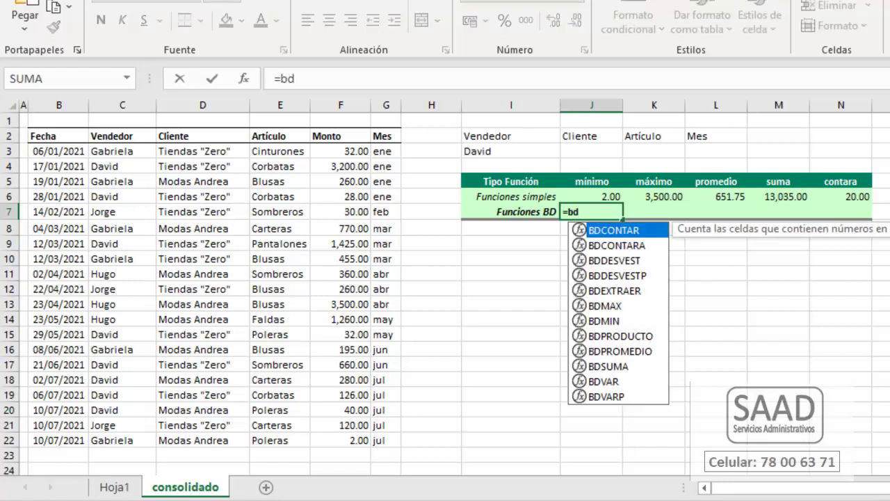
text(m)
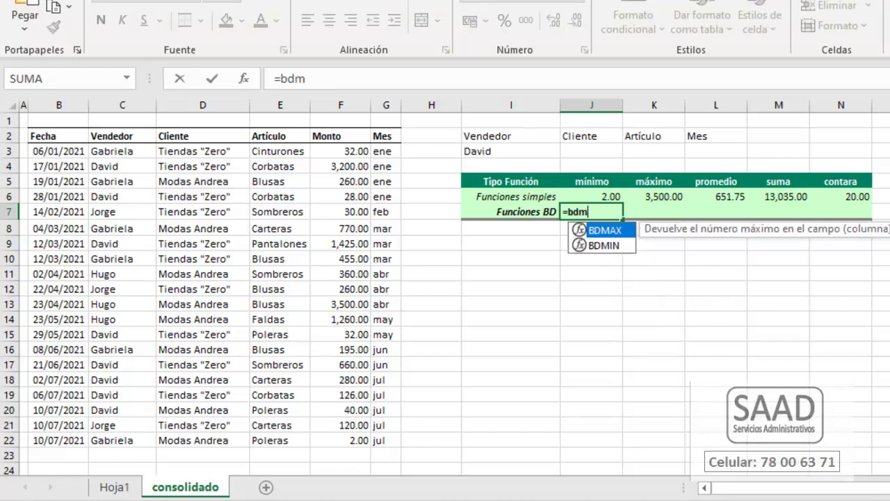
key(Down)
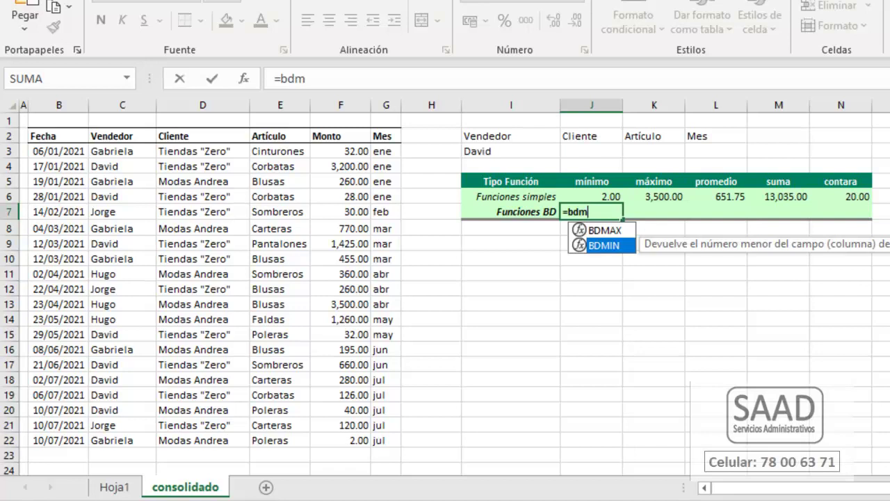
key(Tab)
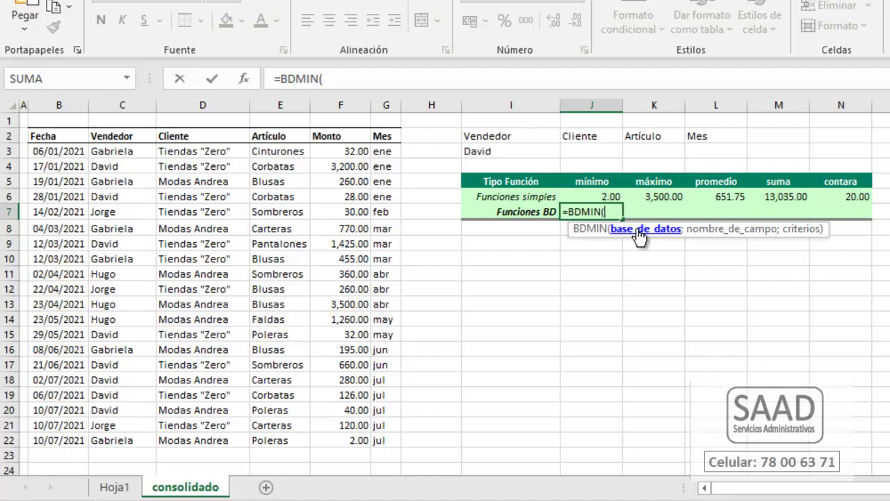
text(bas)
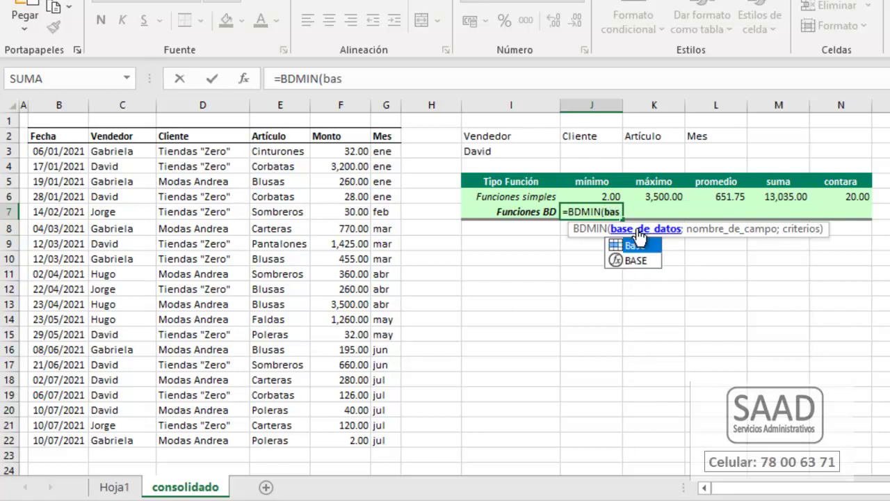
text(e)
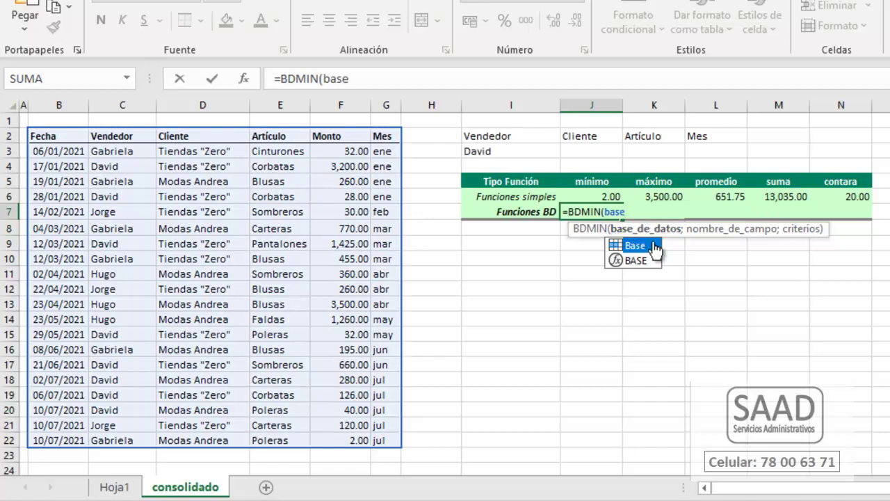
text(;)
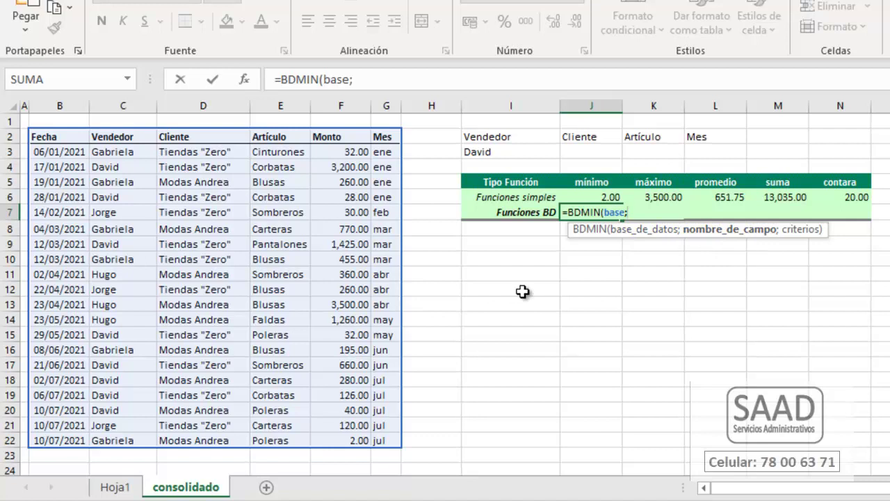
text(b)
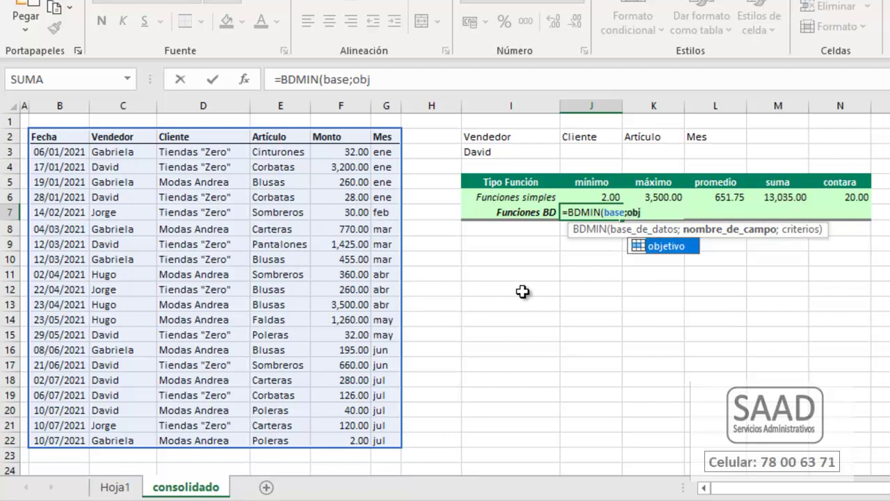
text(j)
key(Tab)
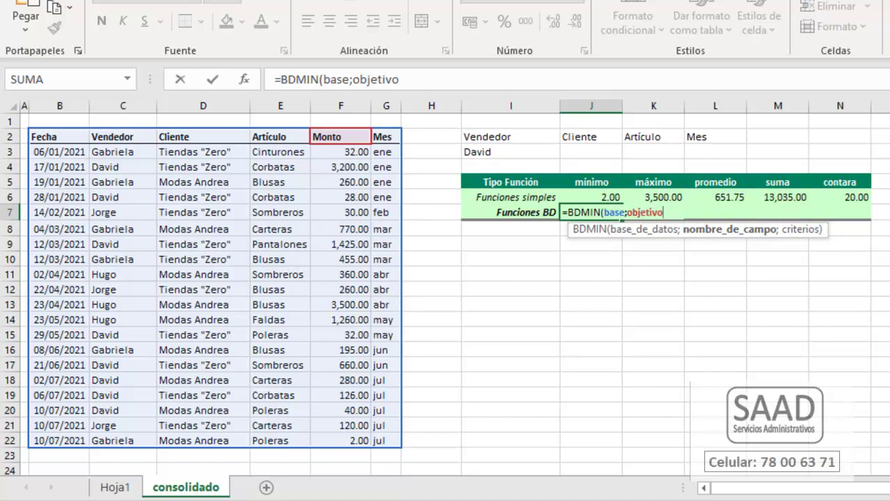
key(BackSpace)
key(BackSpace)
key(BackSpace)
key(BackSpace)
key(BackSpace)
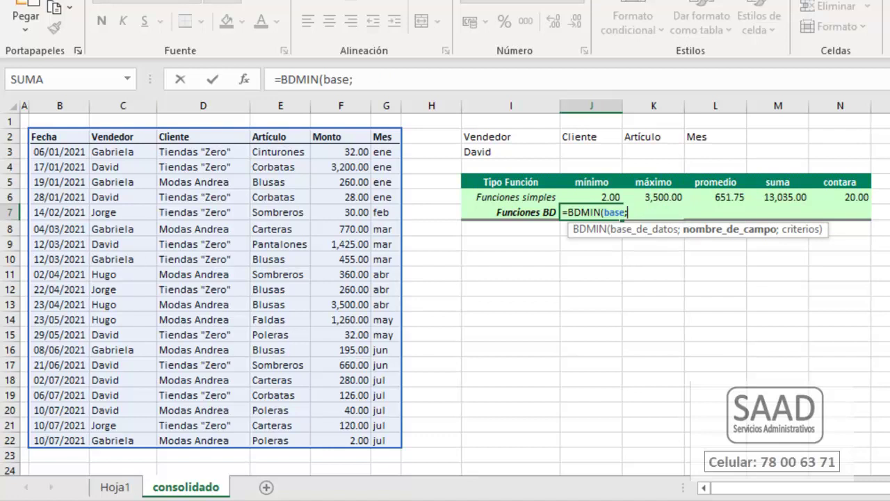
Complete the J7 formula as =BDMIN(Base;objetivo;criterios) and check its result against the Monto amount in F6.
text(obj)
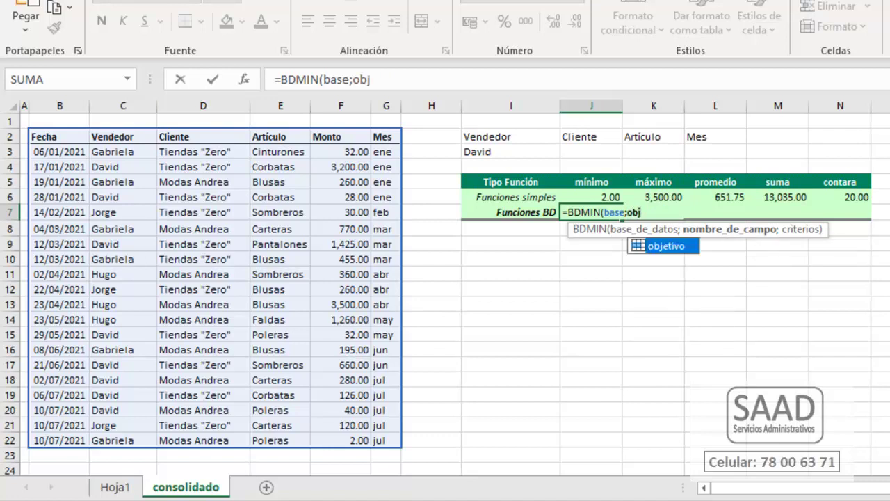
key(Tab)
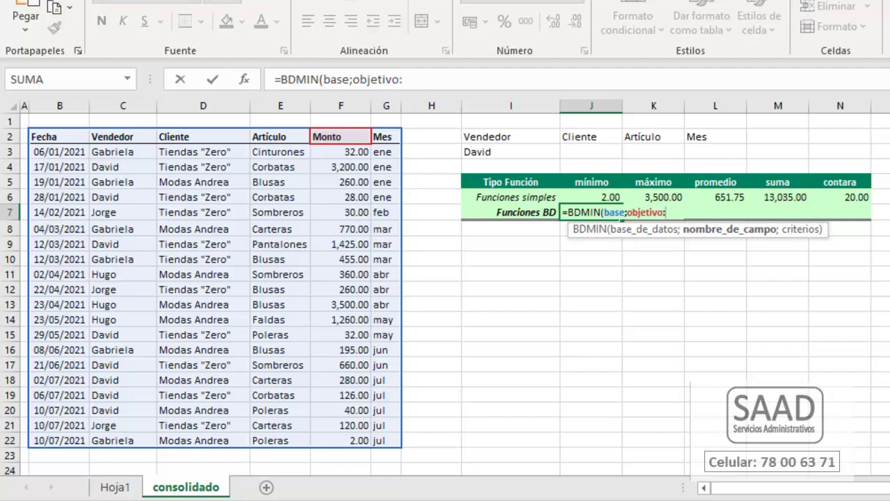
text(;)
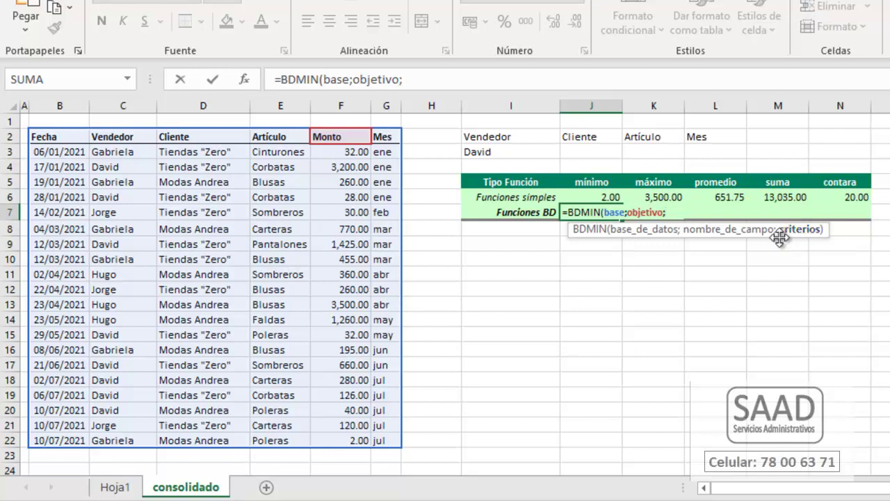
text(criterios)
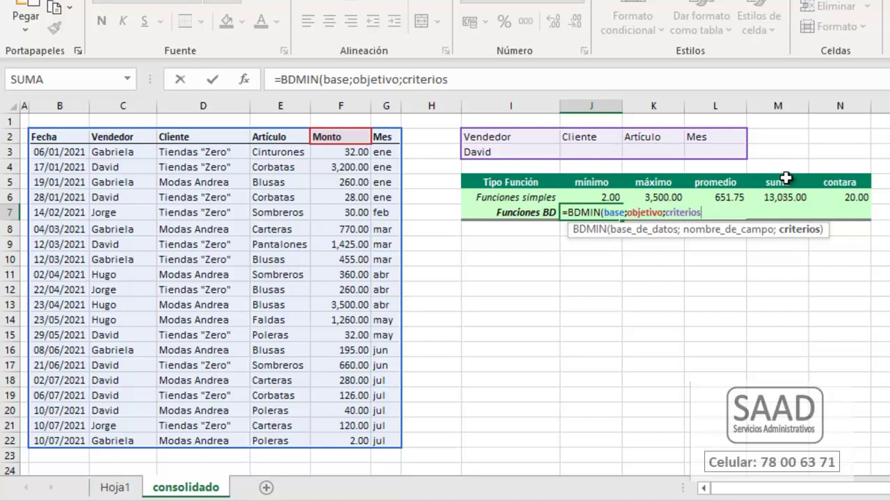
text())
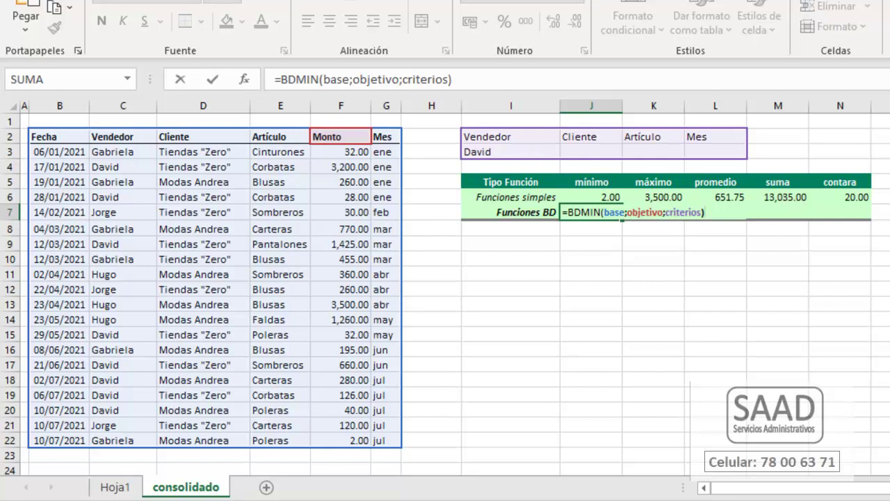
key(Return)
key(Up)
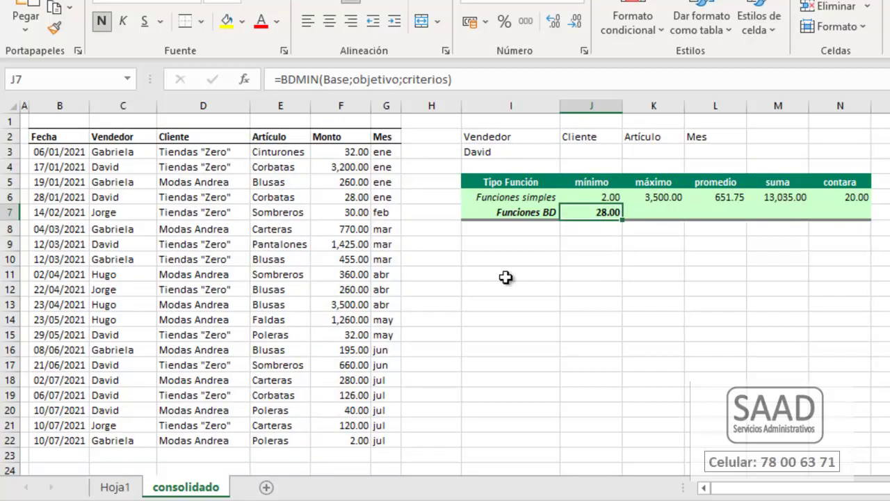
click(351, 196)
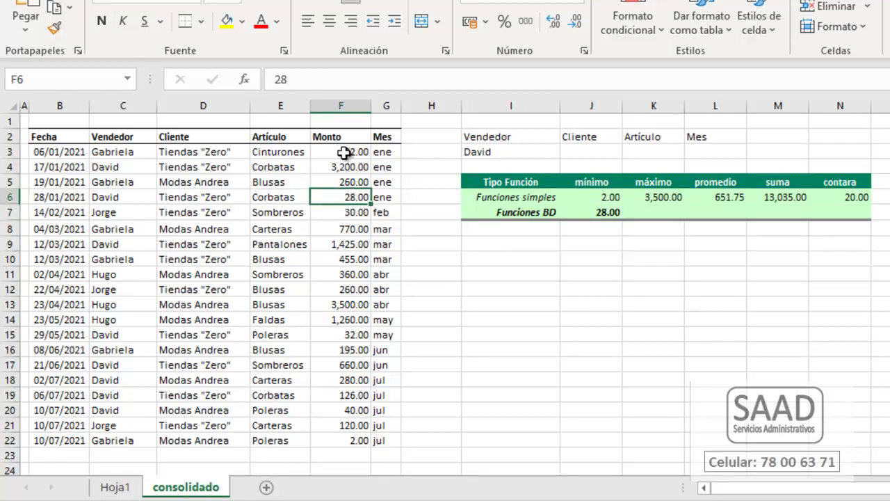
Highlight the seller's Monto amounts in F4, F9, F15 and F17:F20 and compare them with the BDMIN result in J7.
ctrl+click(347, 166)
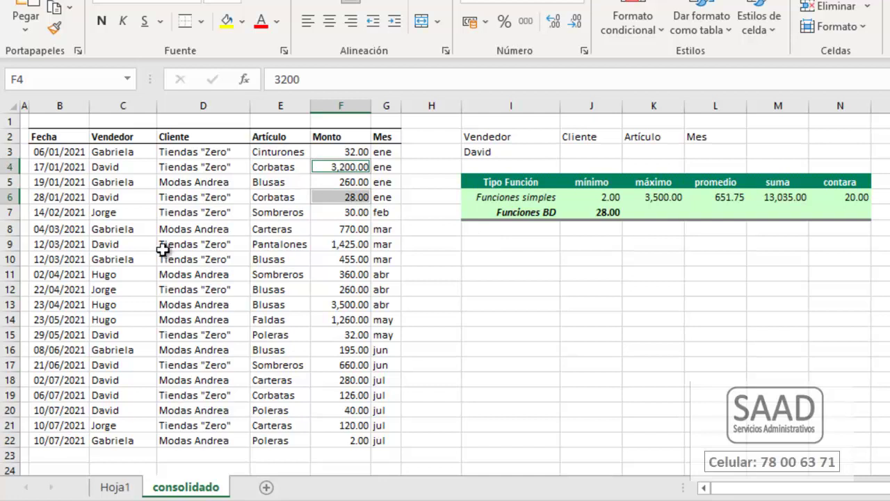
ctrl+click(340, 245)
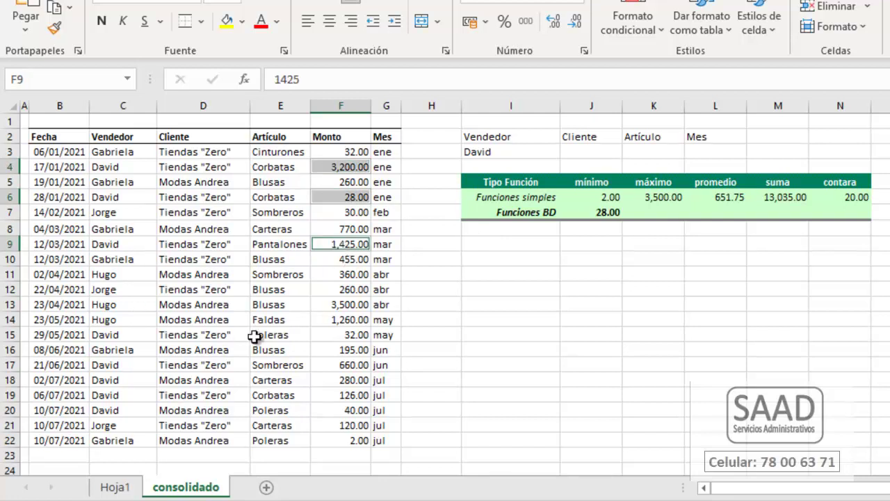
ctrl+click(346, 335)
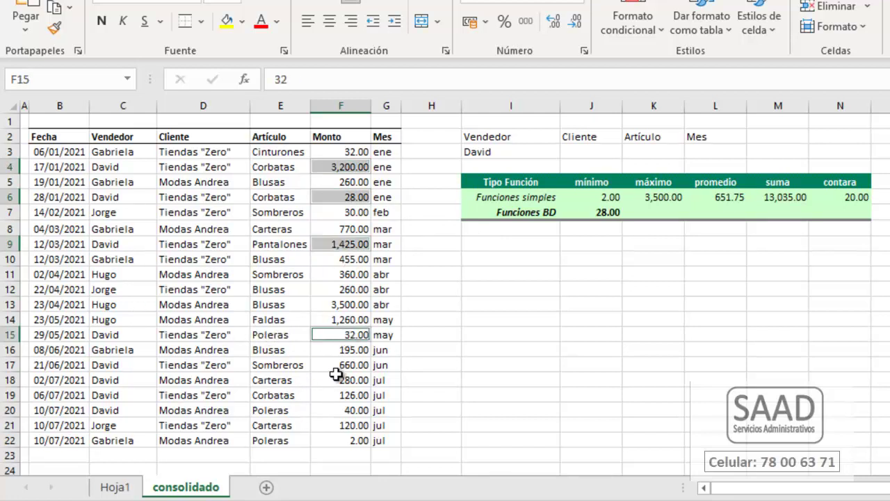
drag(345, 368, 353, 414)
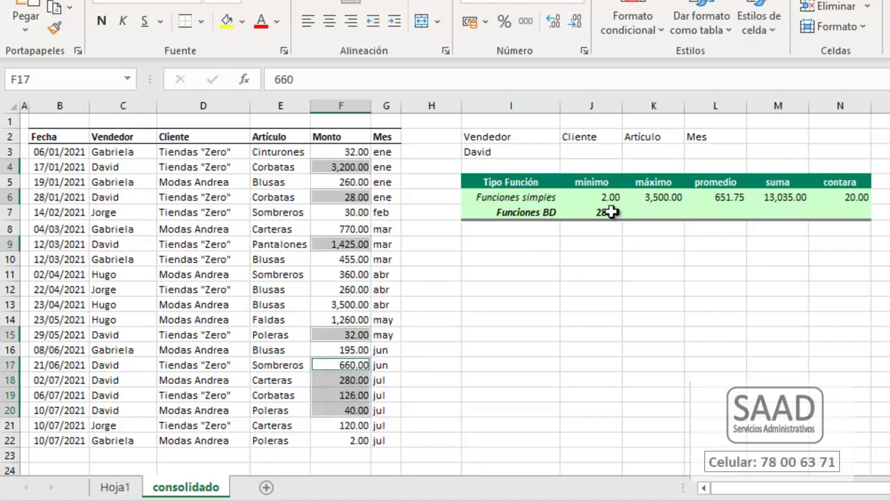
click(611, 212)
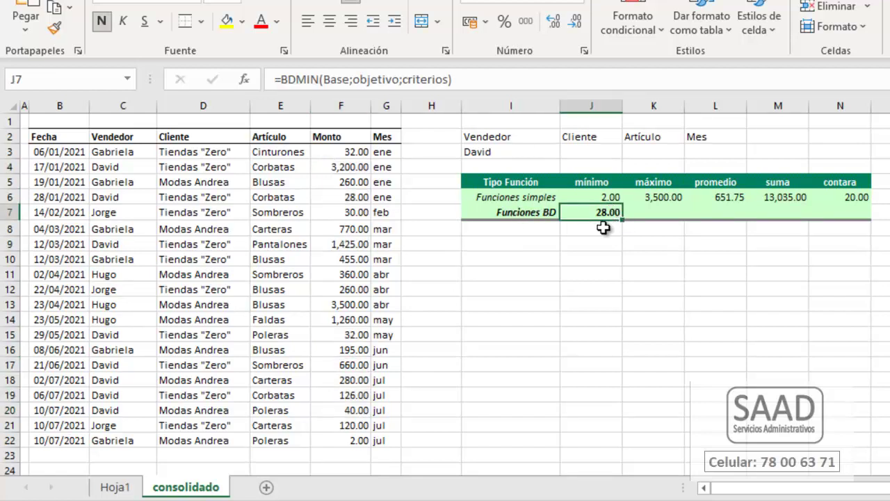
Copy the client Tiendas "Zero" from D4 into J3 as the Cliente criterion.
click(500, 153)
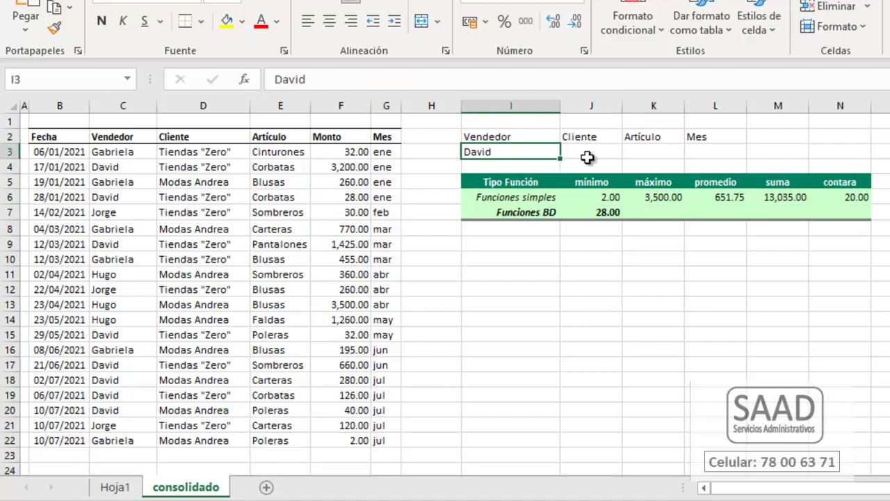
click(214, 167)
key(ctrl+c)
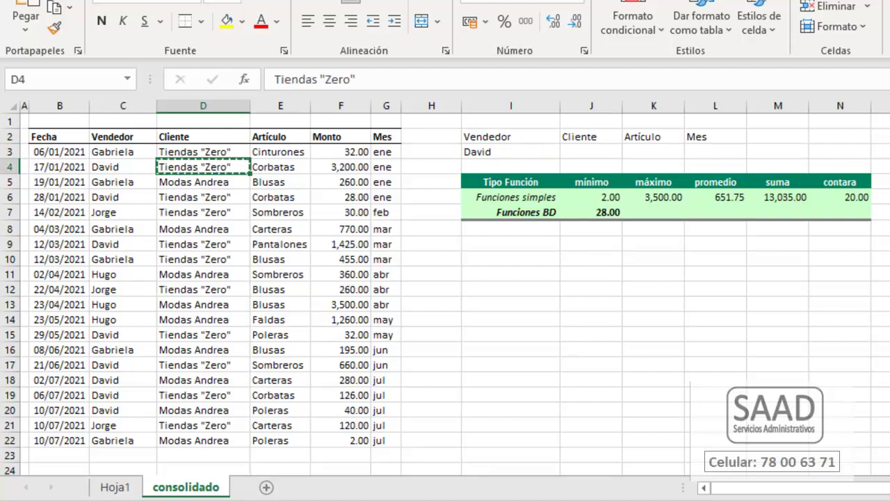
key(Right)
key(Right)
key(Right)
key(Right)
key(Right)
key(Up)
key(Right)
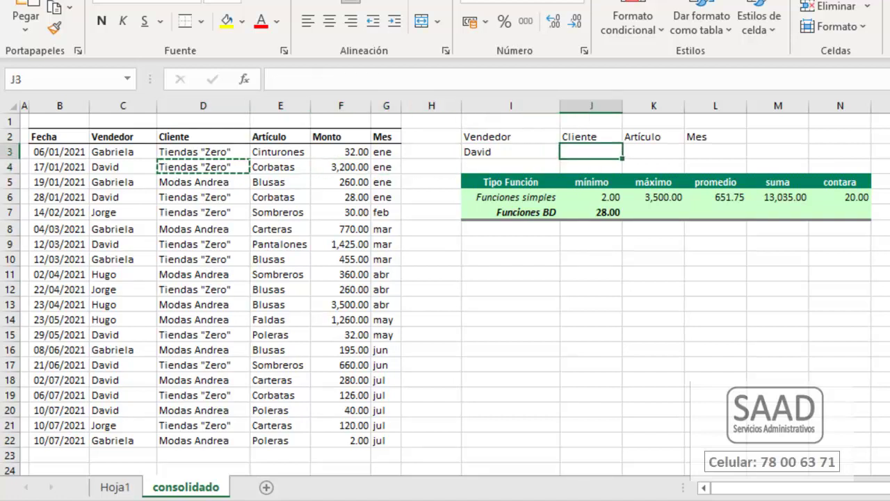
key(Return)
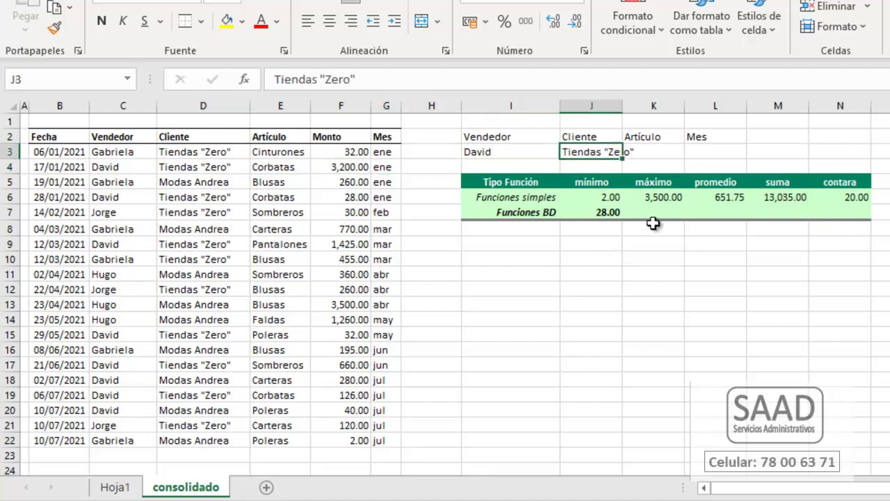
Inspect the BDMIN formula in J7 and compare its result with the matching sale in C6:F6.
double_click(598, 210)
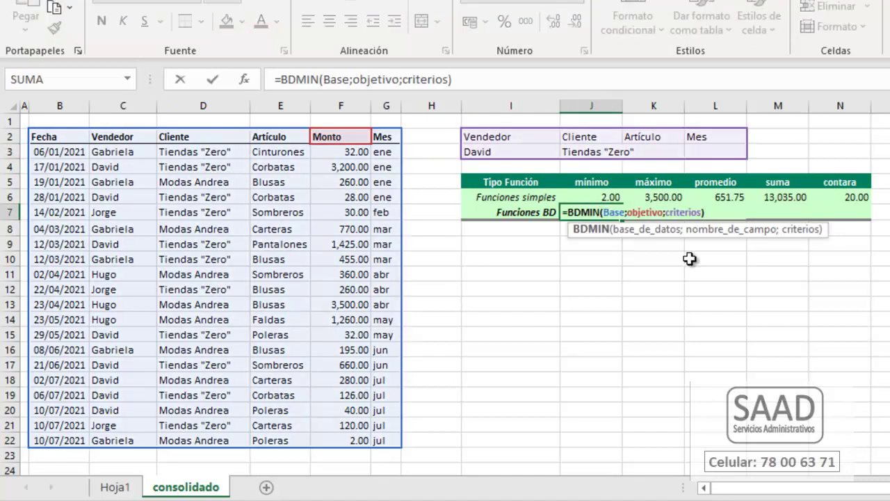
key(Escape)
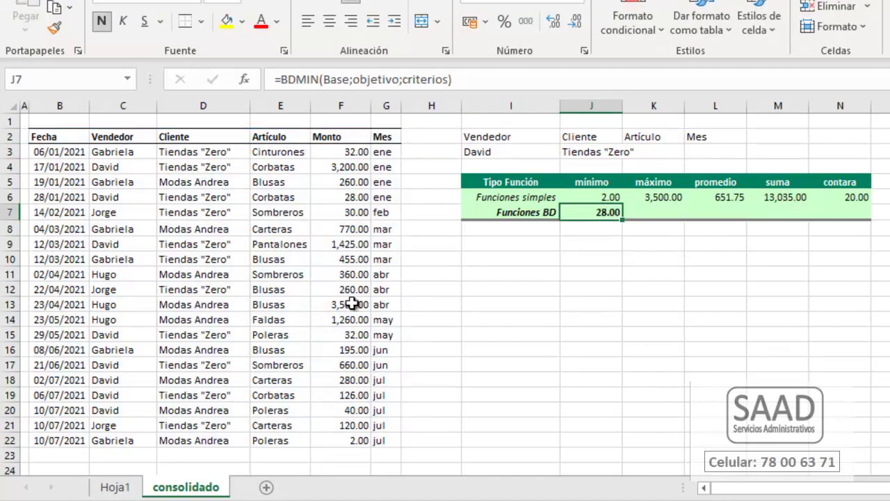
drag(354, 199, 122, 198)
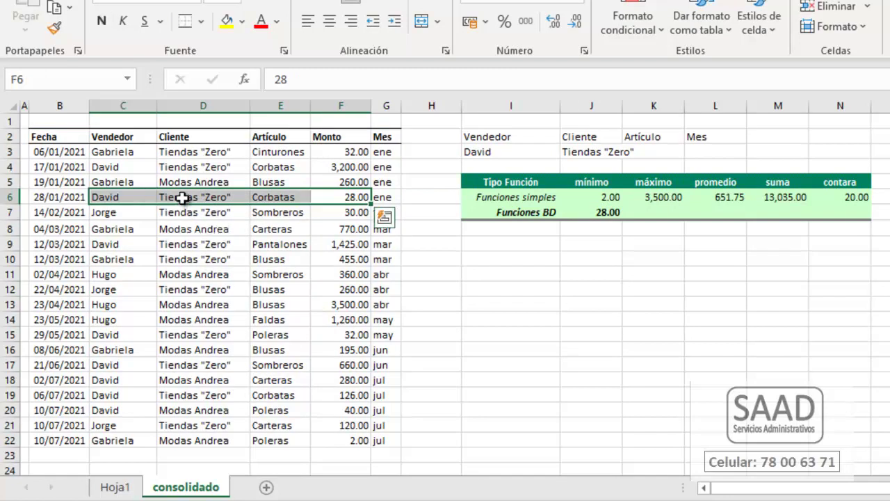
Replace the Cliente criterion in J3 with Modas Andrea copied from D18, and check the matching sales row.
click(194, 396)
click(193, 382)
key(ctrl+c)
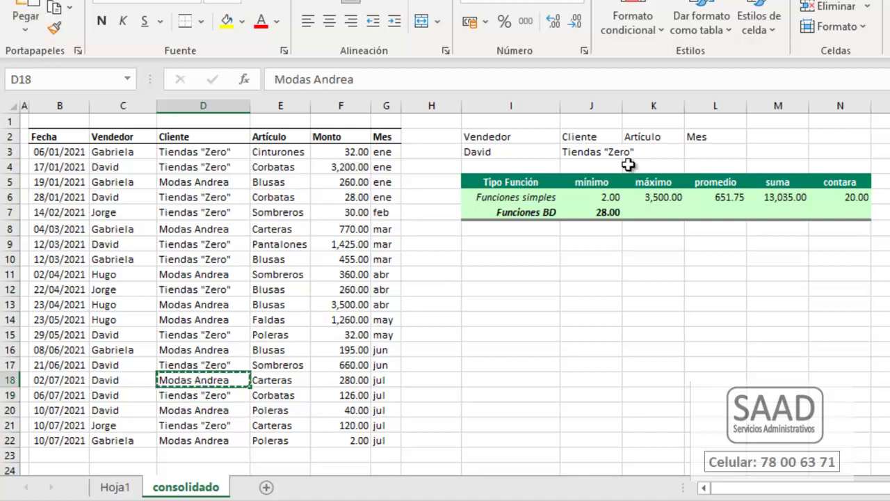
click(598, 152)
key(ctrl+v)
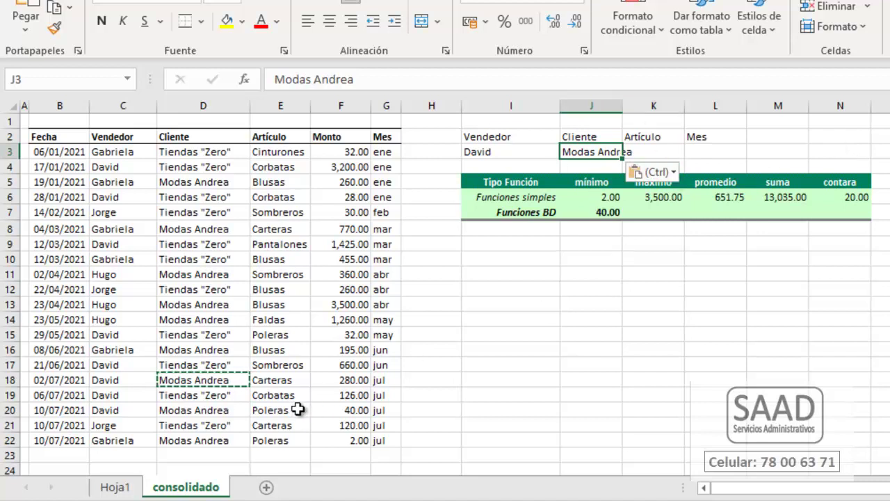
key(Escape)
key(Escape)
drag(97, 389, 185, 382)
Clear the Vendedor and Cliente criteria in I3 and J3, checking the Funciones BD minimum in J7 against row 22.
click(494, 153)
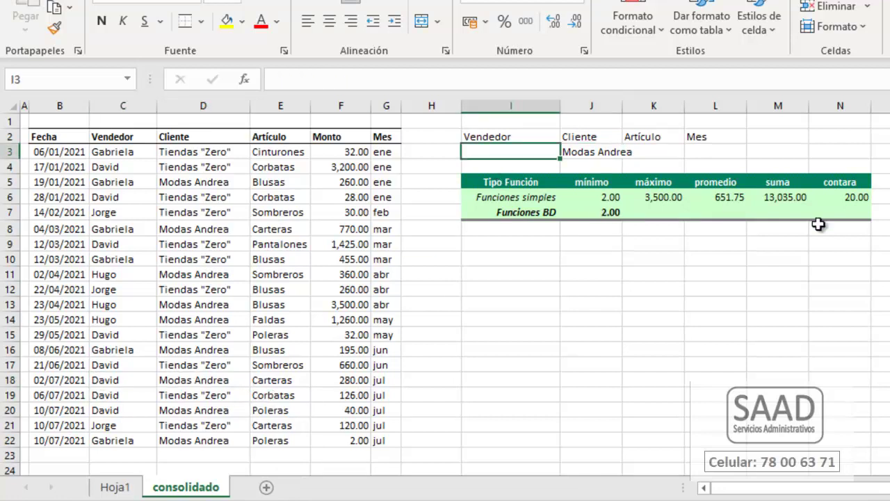
click(597, 150)
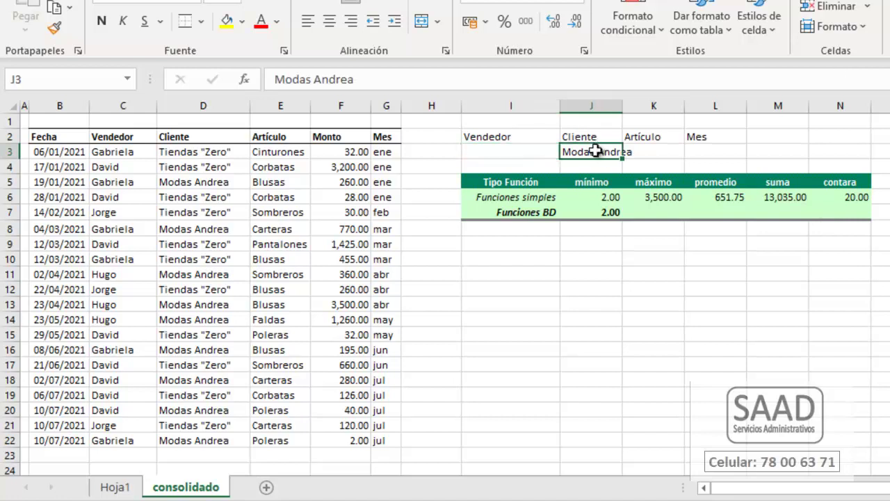
drag(187, 437, 351, 440)
click(578, 159)
key(Delete)
key(Down)
key(Down)
key(Down)
key(Down)
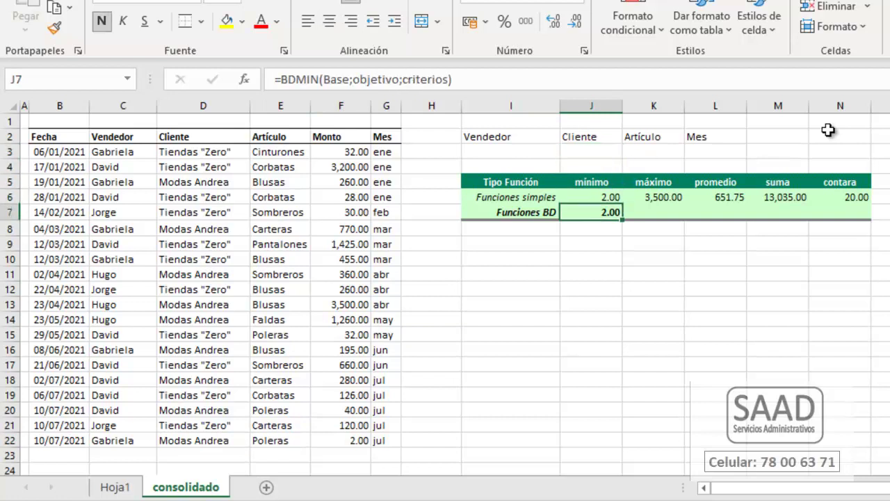
Go over the empty Funciones BD cells up to N7 and the criteria block I2:L3, selecting it through the named range criterios.
key(Right)
key(Right)
key(Right)
key(Right)
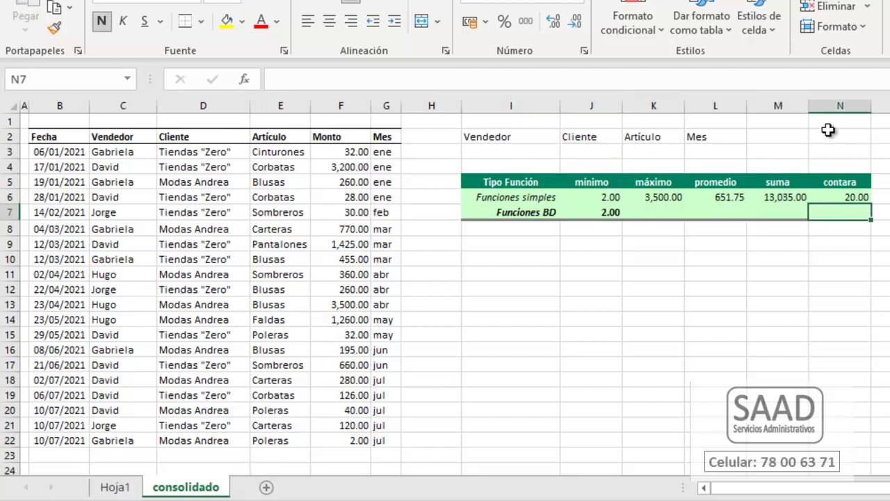
click(494, 150)
click(602, 148)
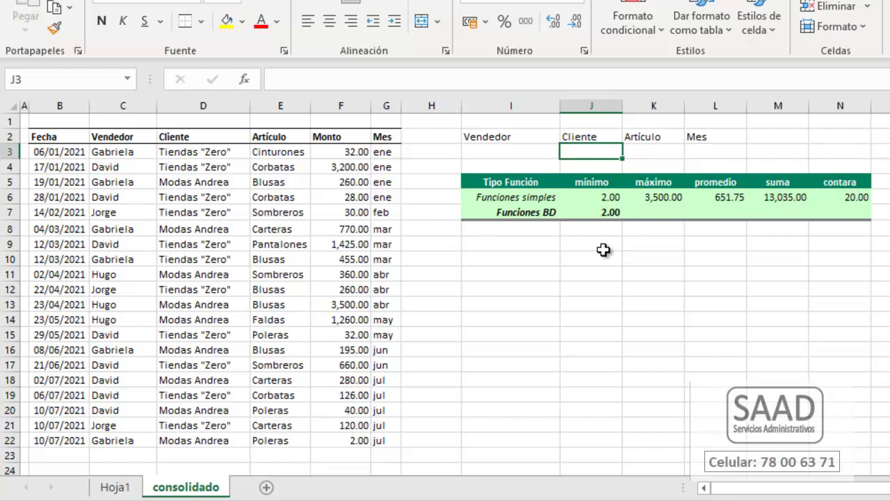
drag(491, 137, 736, 158)
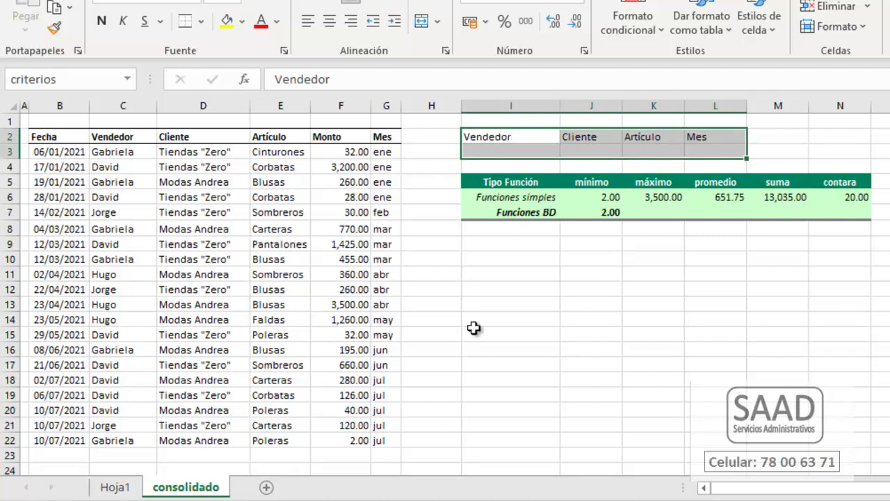
click(128, 81)
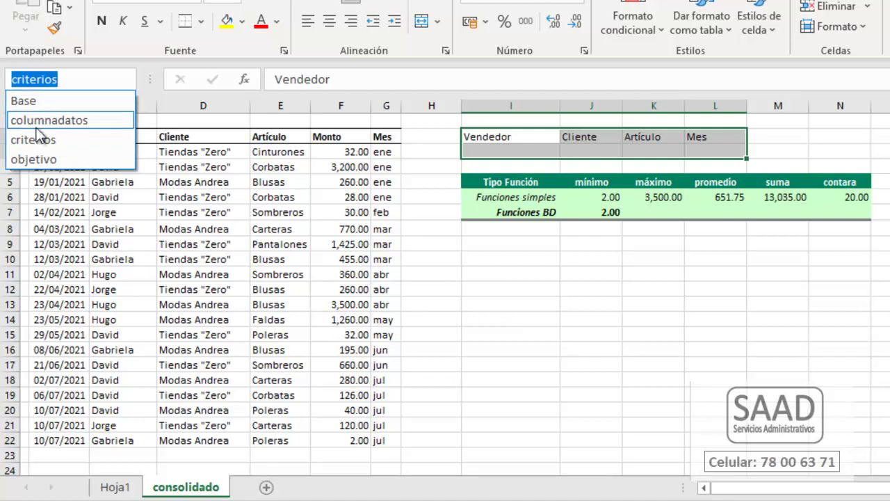
click(70, 139)
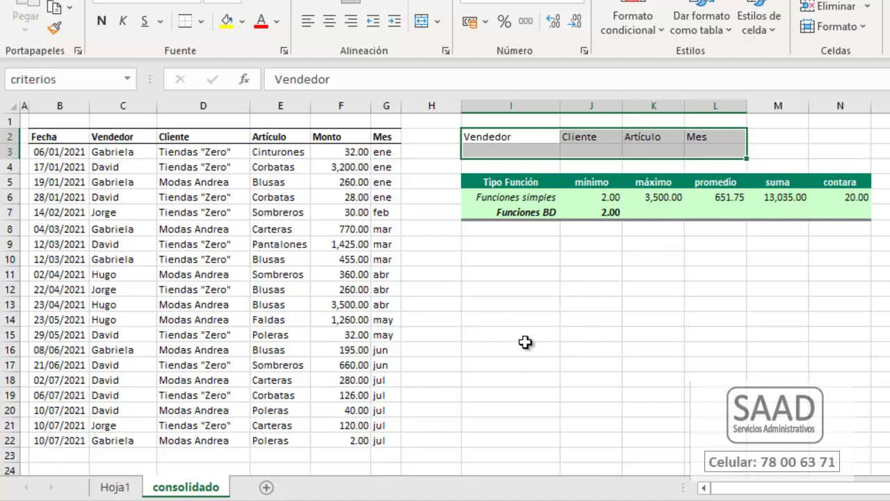
click(574, 246)
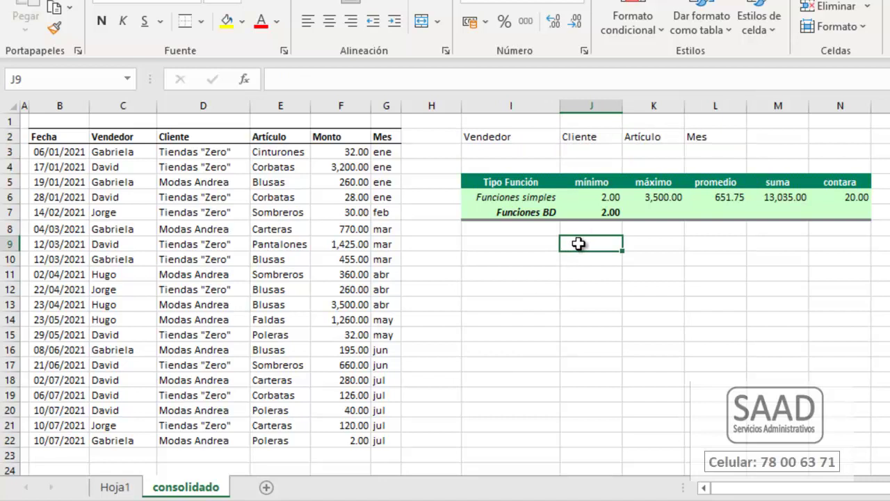
Fill the BDMIN formula from J7 across the Funciones BD row to N7.
click(642, 216)
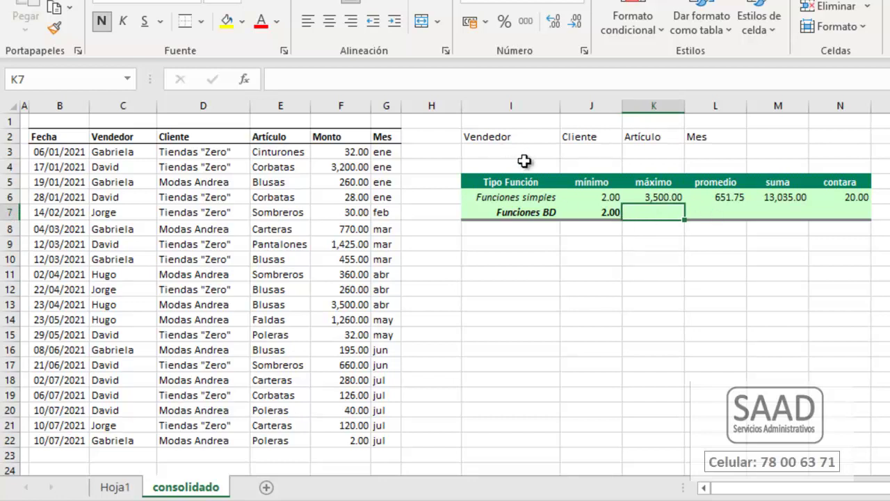
click(602, 214)
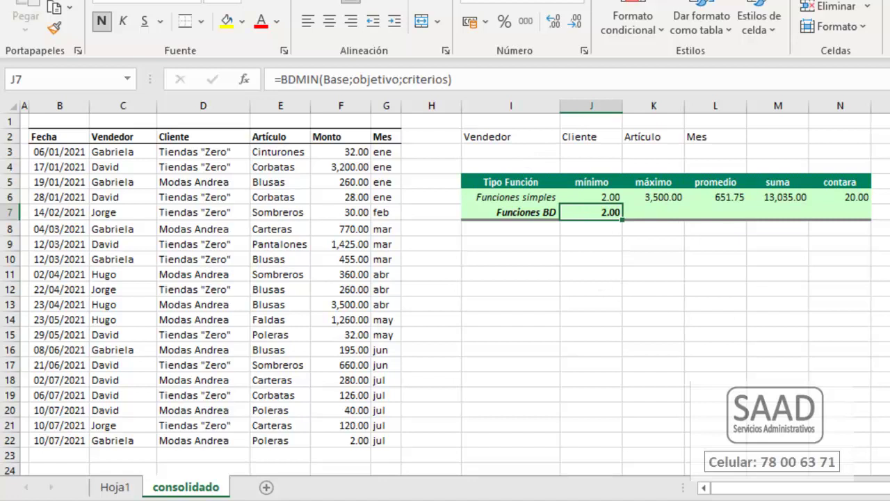
drag(624, 220, 842, 214)
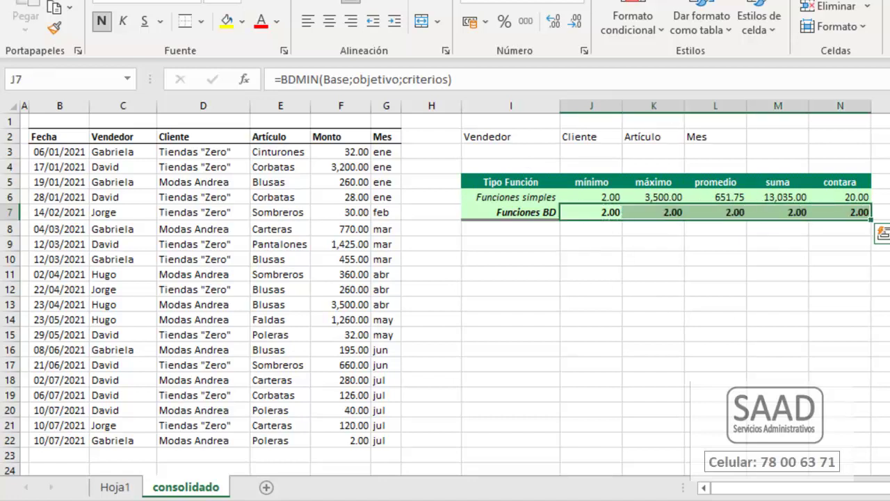
Change the function in the máximo cell K7 to BDMAX, giving =BDMAX(Base;objetivo;criterios).
click(654, 212)
key(F2)
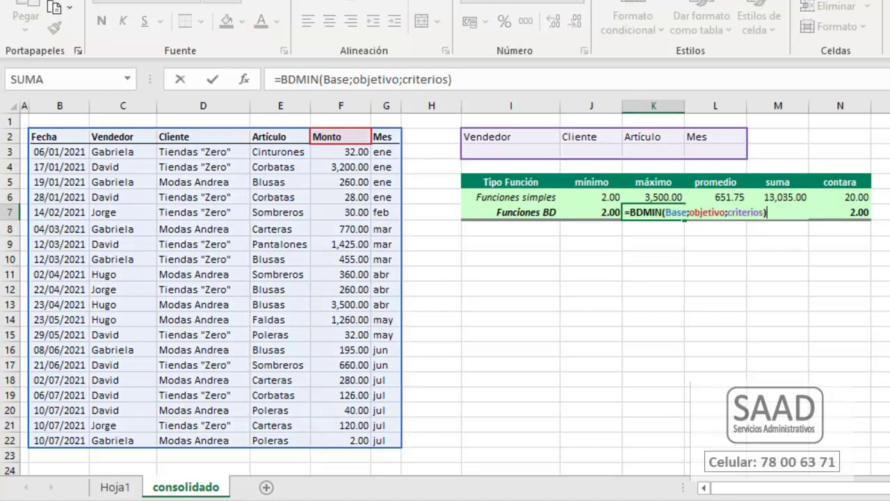
click(663, 212)
key(BackSpace)
key(BackSpace)
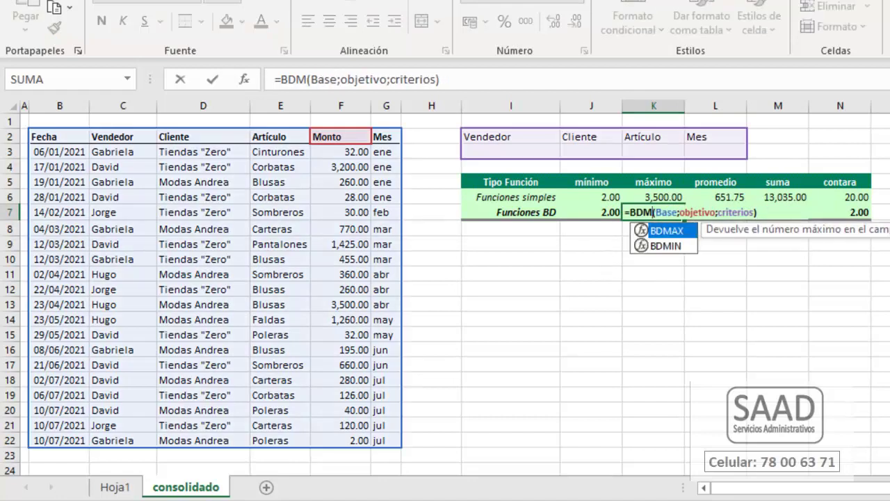
text(AX)
key(Return)
key(Up)
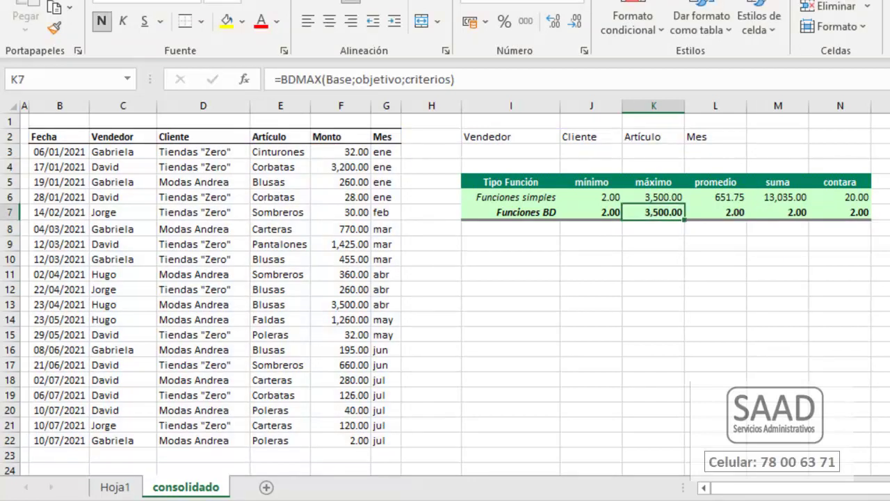
Change the function in the promedio cell L7 to BDPROMEDIO, keeping the arguments Base, objetivo and criterios.
click(716, 212)
key(F2)
key(Left)
key(Left)
key(Left)
key(Left)
key(Left)
key(Left)
key(Left)
key(Left)
key(Left)
key(Left)
key(Left)
key(Left)
key(Left)
key(Left)
key(Left)
key(Left)
key(Left)
key(Left)
key(Left)
key(Left)
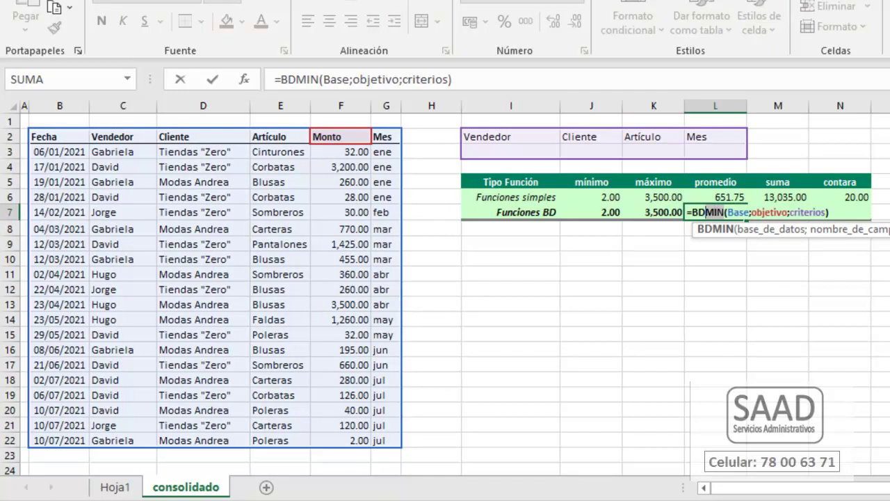
text(pr)
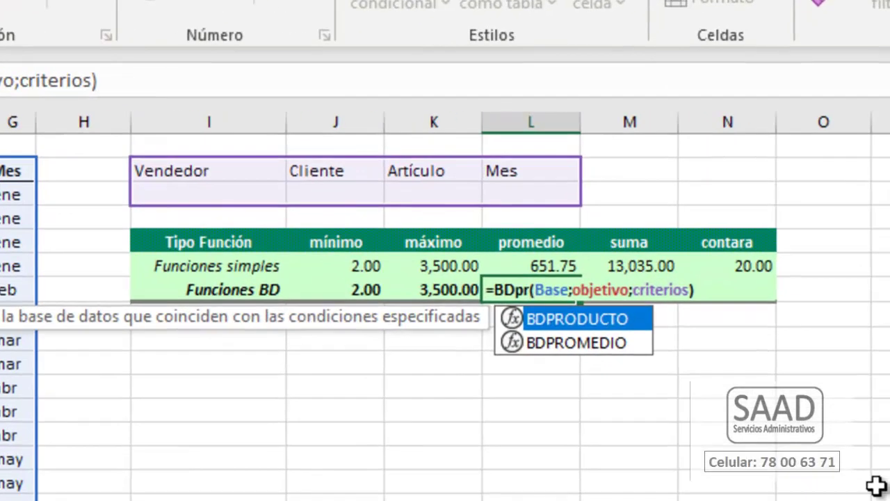
key(Down)
key(Tab)
key(Tab)
Change the function in the suma cell M7 to BDSUMA, keeping the arguments Base, objetivo and criterios.
key(F2)
key(Left)
key(Left)
key(Left)
key(Left)
key(Left)
key(Left)
key(Left)
key(Left)
key(Left)
key(Left)
key(Left)
key(Left)
key(Left)
key(Left)
key(Left)
key(Left)
key(Left)
key(Left)
key(Left)
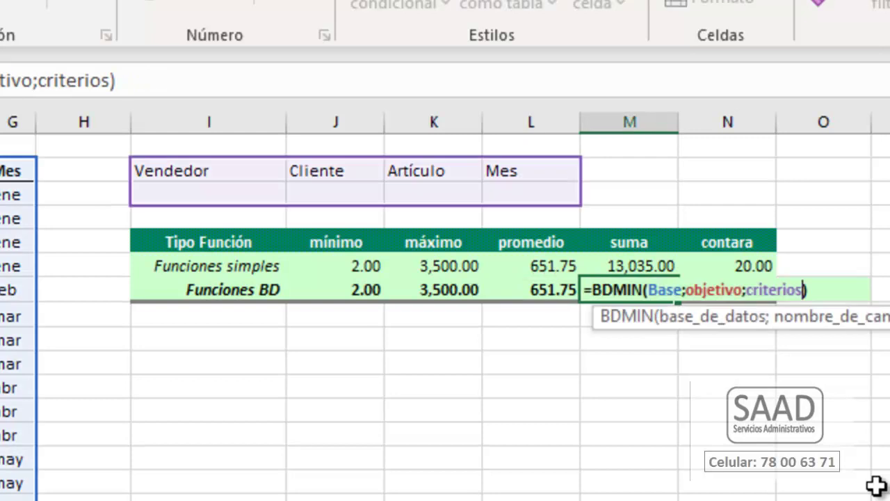
key(Left)
key(Left)
key(shift+Left)
key(shift+Left)
key(shift+Left)
text(sum)
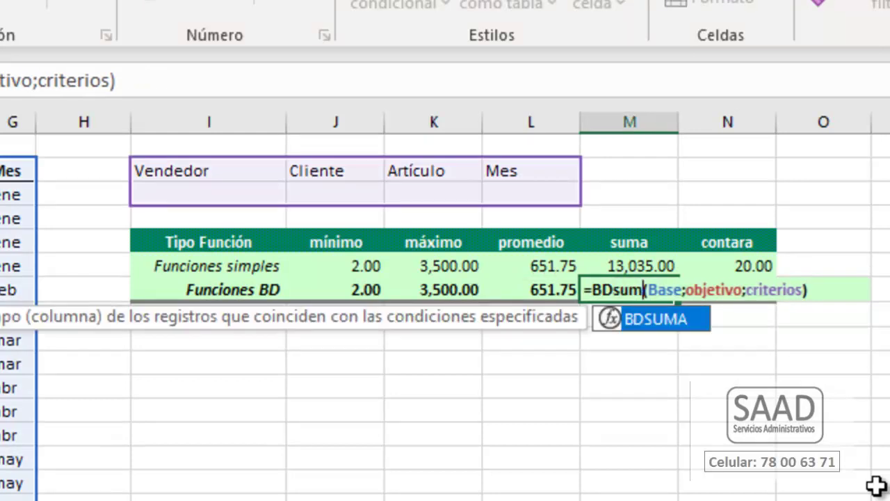
key(Tab)
key(Return)
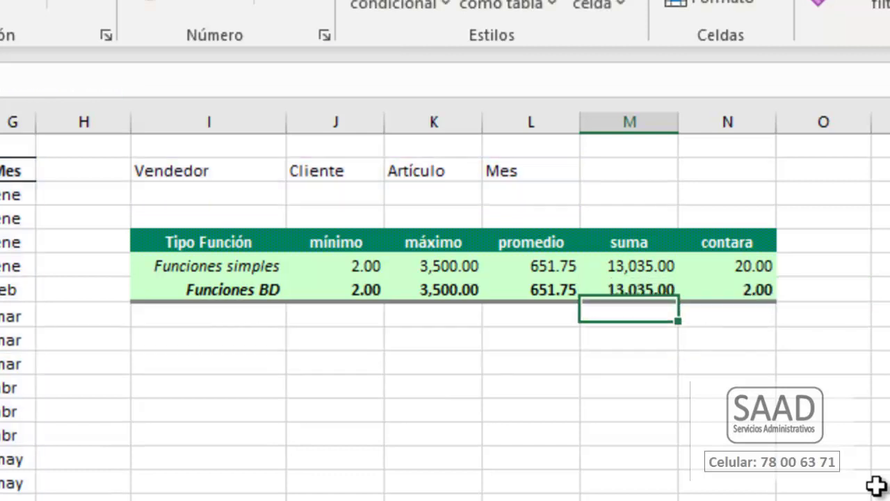
Change the function in the contara cell N7 to BDCONTARA, keeping the arguments Base, objetivo and criterios.
key(Up)
key(Right)
key(F2)
key(Left)
key(Left)
key(Left)
key(Left)
key(Left)
key(Left)
key(Left)
key(Left)
key(Left)
key(Left)
key(Left)
key(Left)
key(Left)
key(Left)
key(Left)
key(shift+Right)
key(shift+Right)
key(shift+Right)
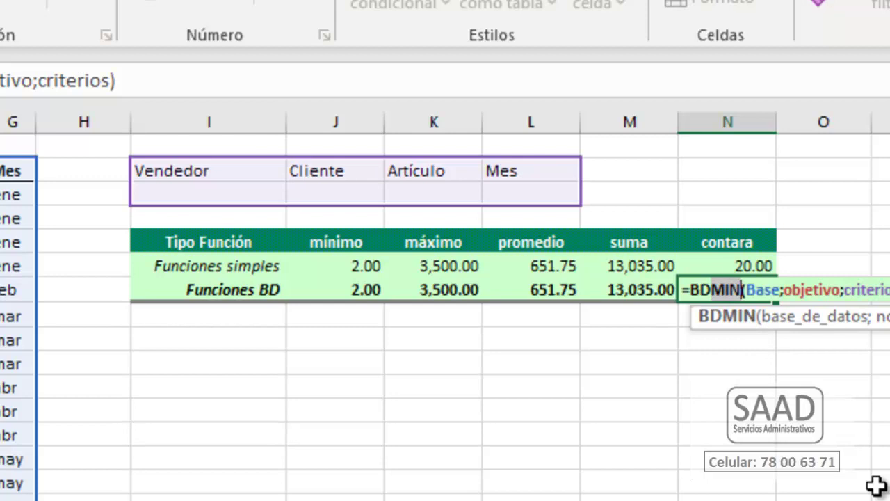
text(contar)
key(Down)
text(a)
key(Return)
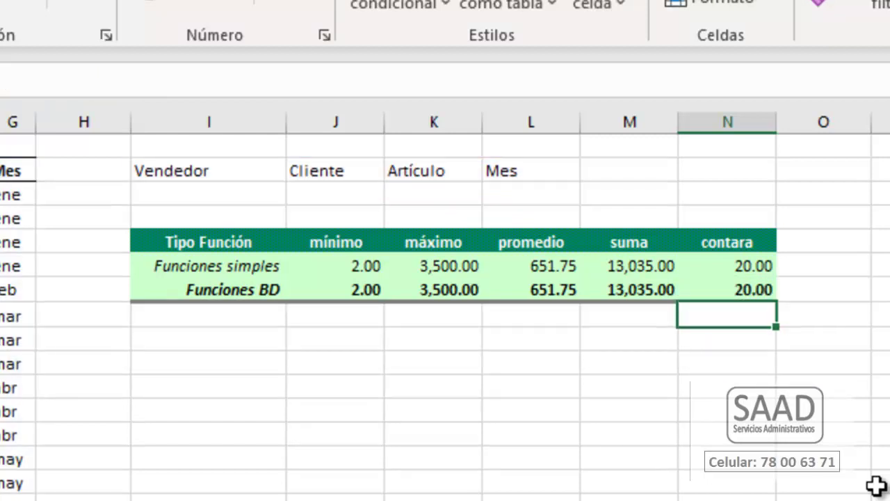
Enter ene as the Mes criterion in L3, leaving the Vendedor, Cliente and Artículo criteria blank.
drag(363, 296, 723, 295)
click(203, 194)
click(348, 192)
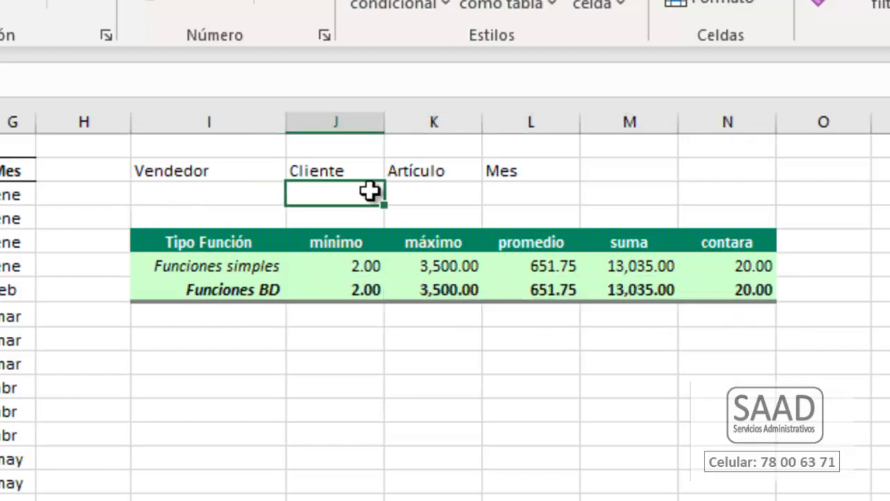
click(407, 195)
click(512, 204)
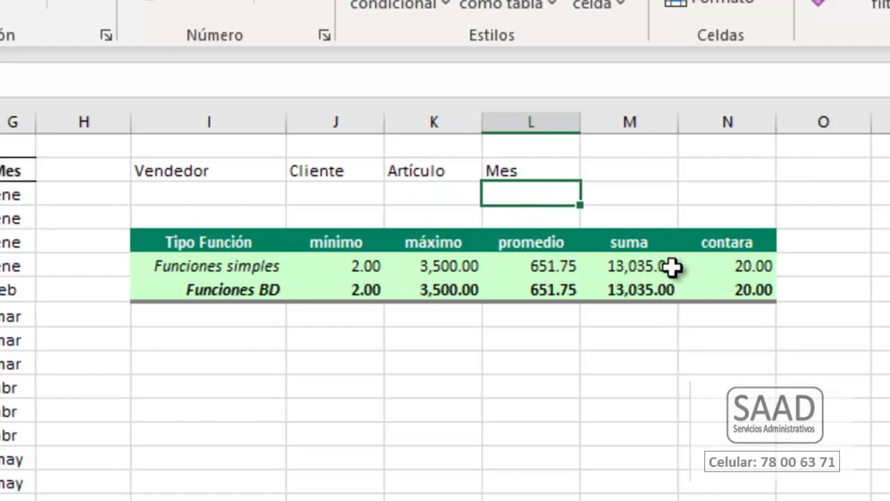
text(ene)
key(Return)
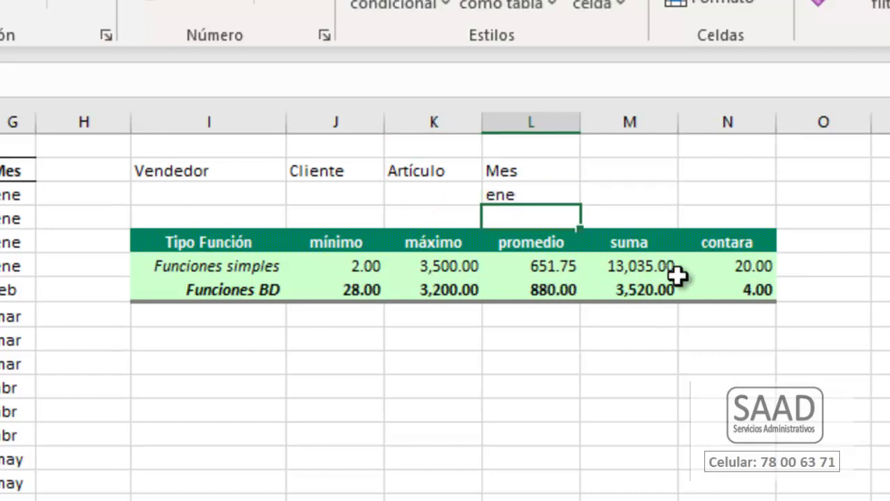
Check the Funciones BD results for the month, and enter the name of the salesperson listed in C11 as the Vendedor criterion in I3.
click(353, 288)
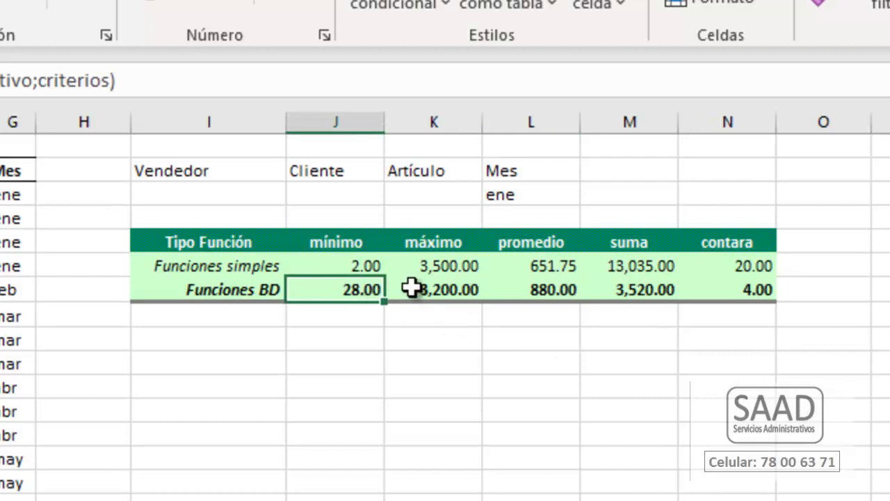
click(424, 291)
click(567, 293)
drag(595, 295, 700, 299)
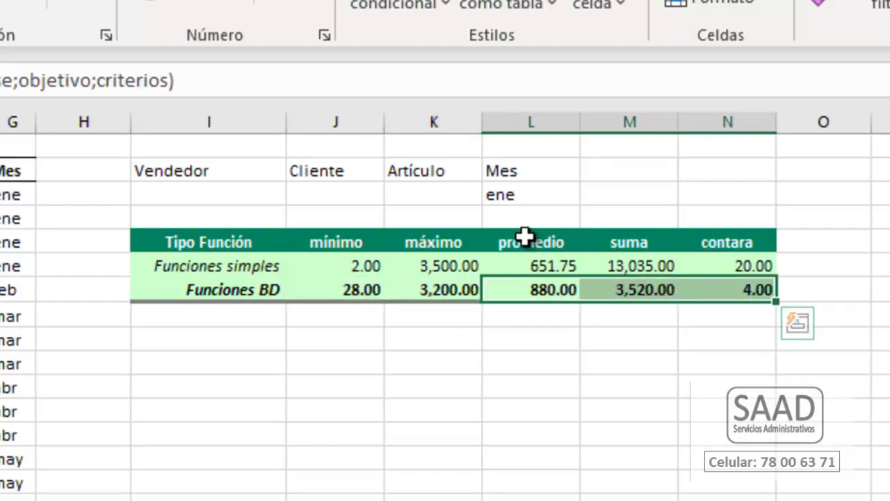
click(524, 197)
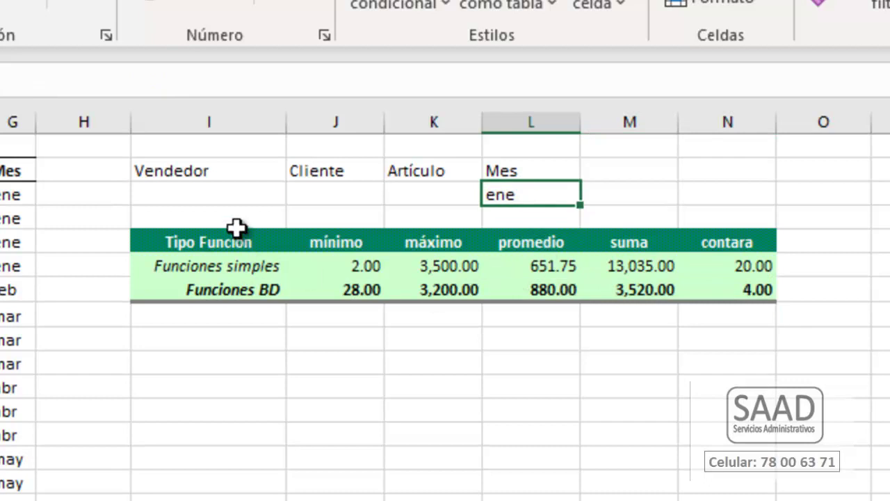
click(217, 185)
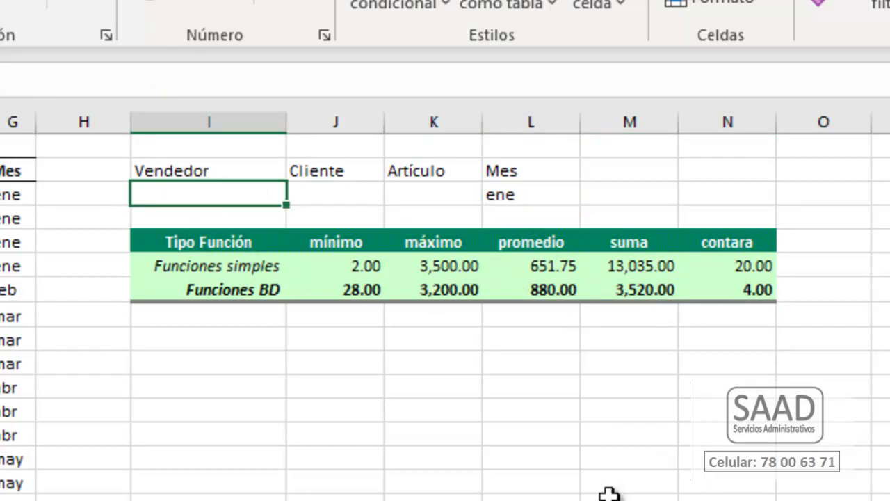
text(Hugo)
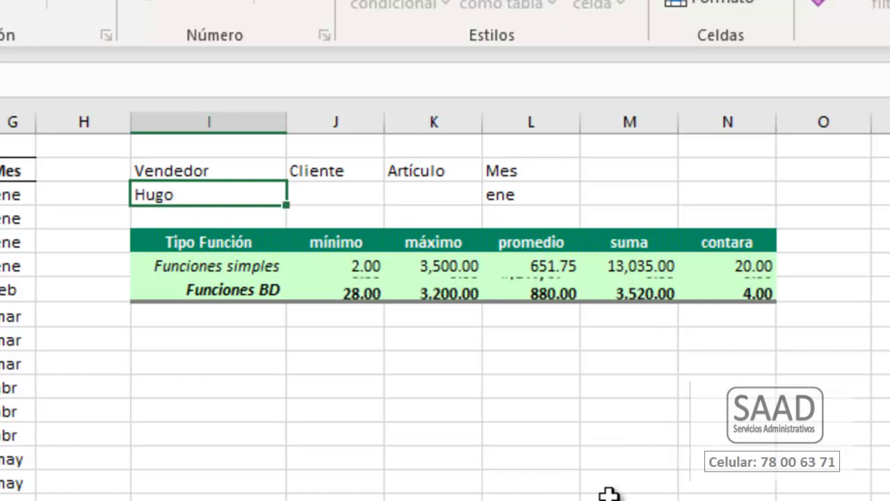
key(Return)
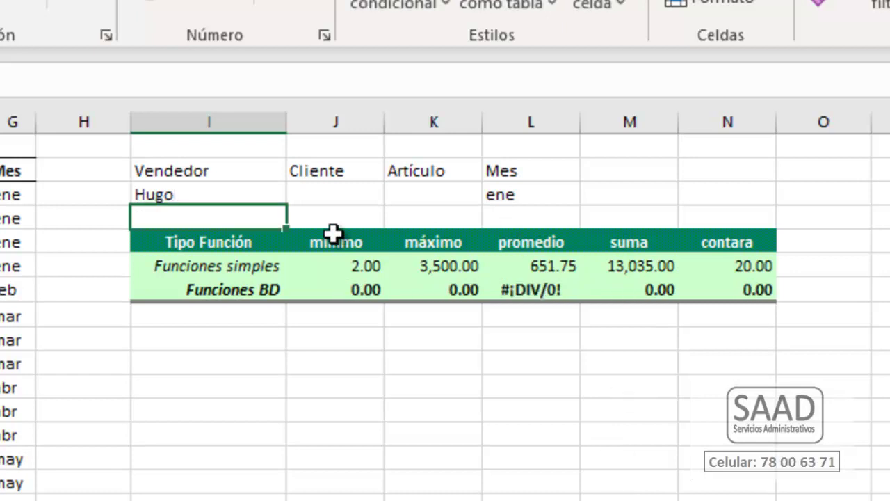
Examine the promedio result in L7 against the months of the chosen salesperson's rows in the sales table.
click(185, 194)
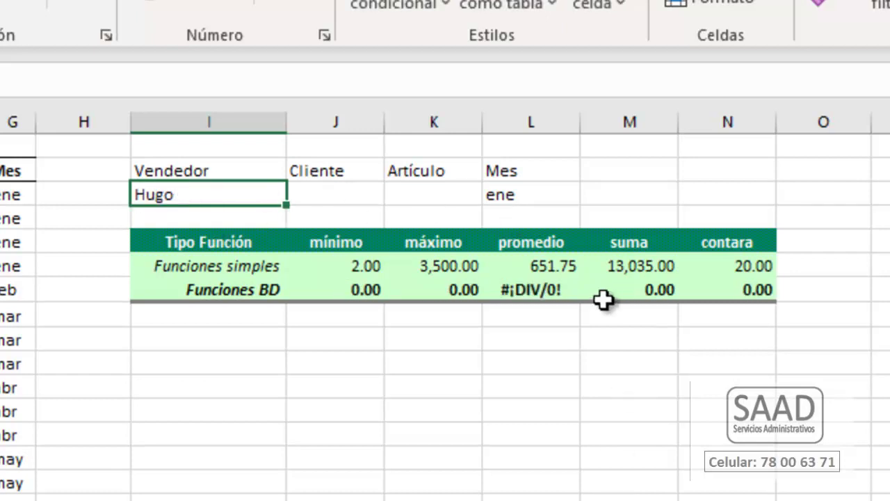
click(533, 281)
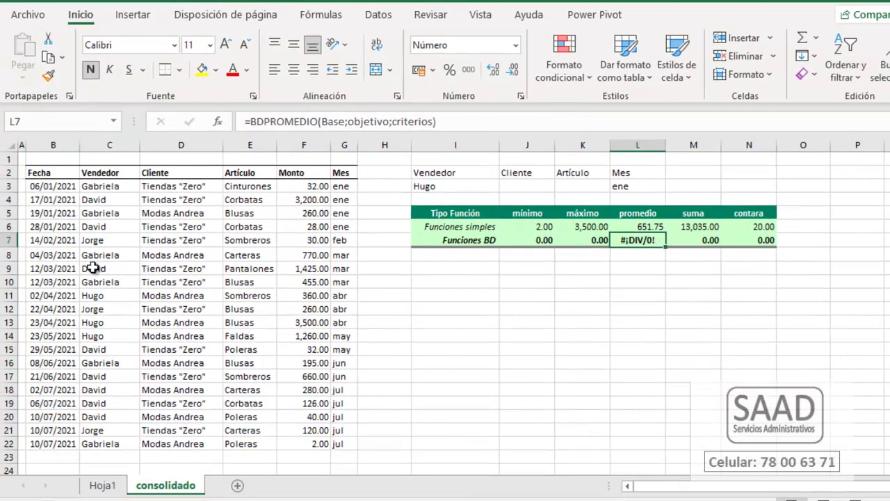
click(92, 295)
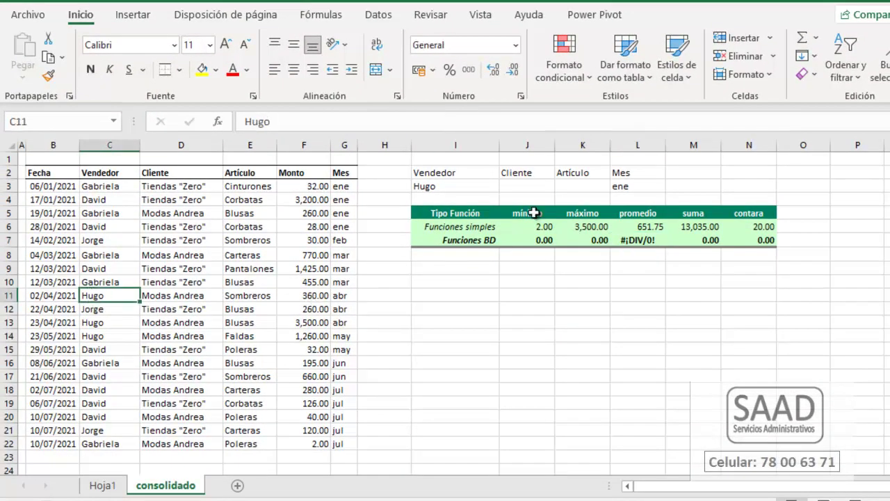
click(342, 295)
drag(101, 322, 103, 337)
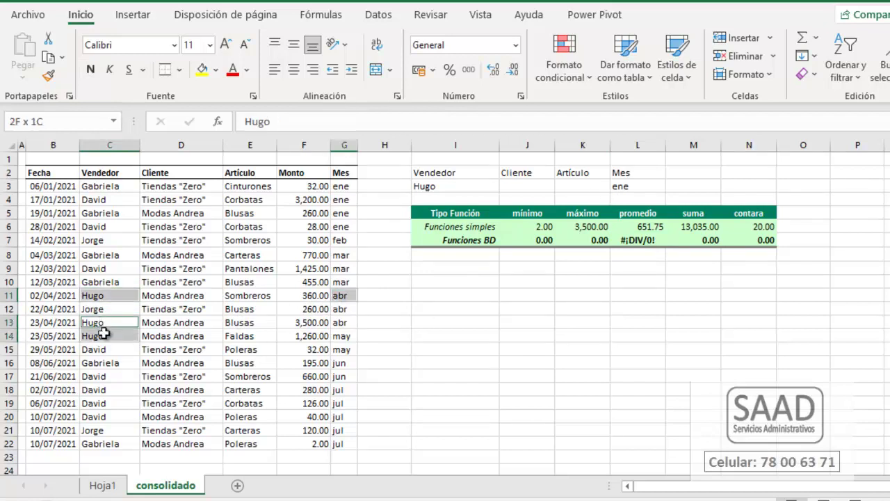
ctrl+click(345, 335)
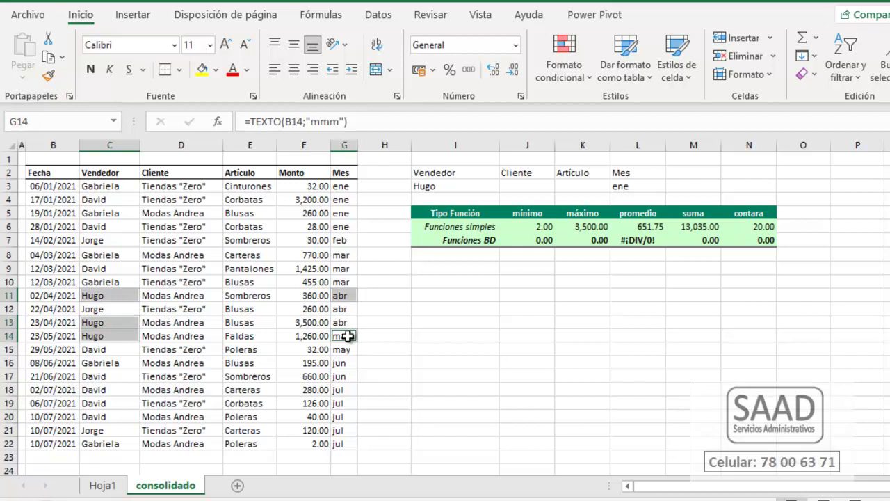
click(346, 326)
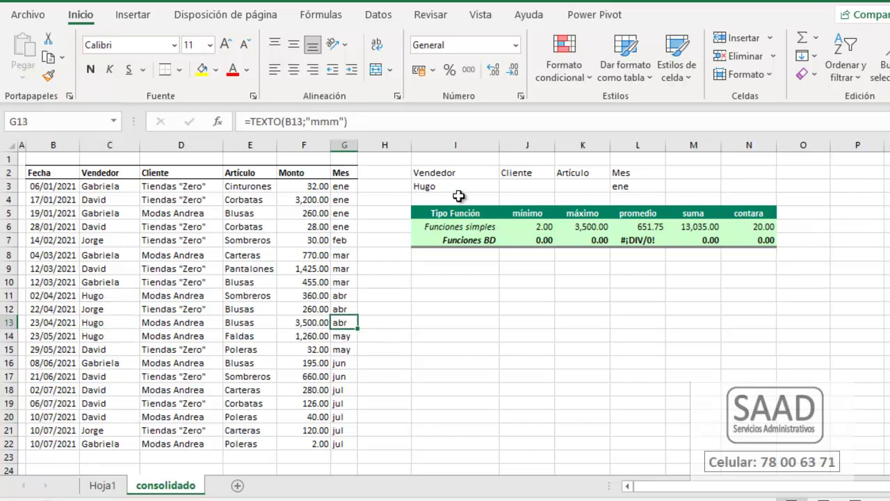
click(634, 245)
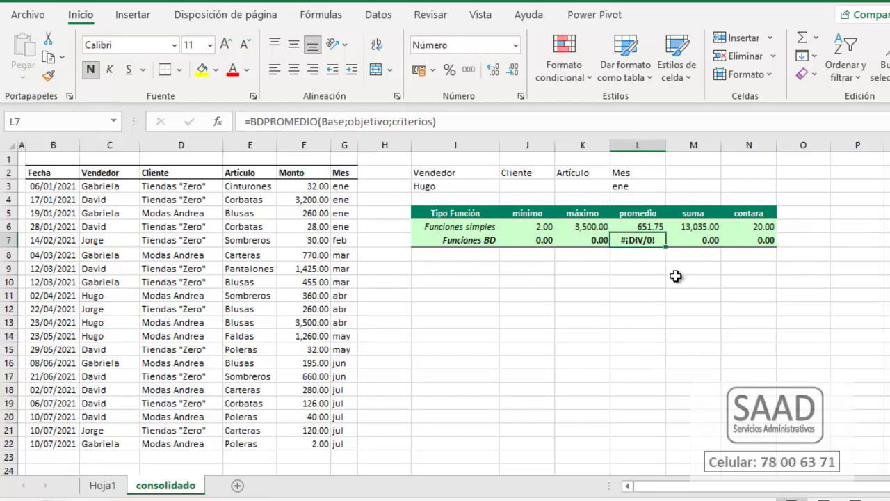
Wrap the BDMIN formula in J7 in an error check, giving =SI.ERROR( BDMIN(Base;objetivo;criterios); "" ).
click(530, 239)
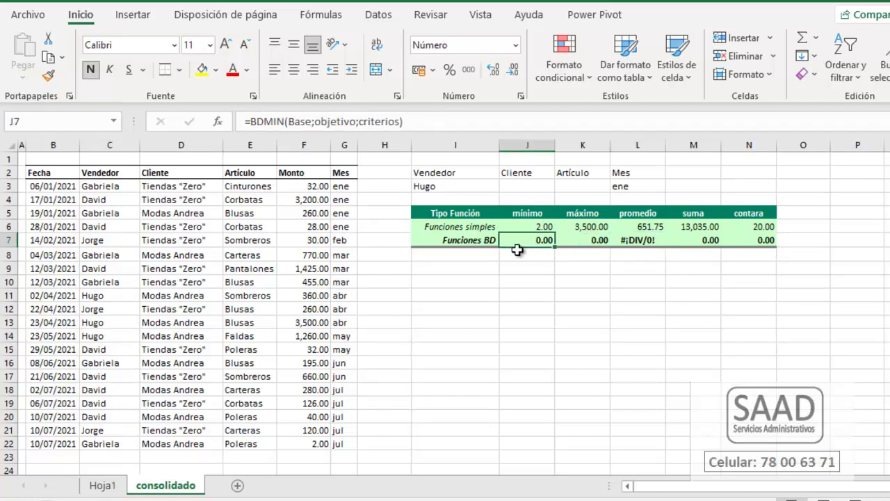
double_click(528, 241)
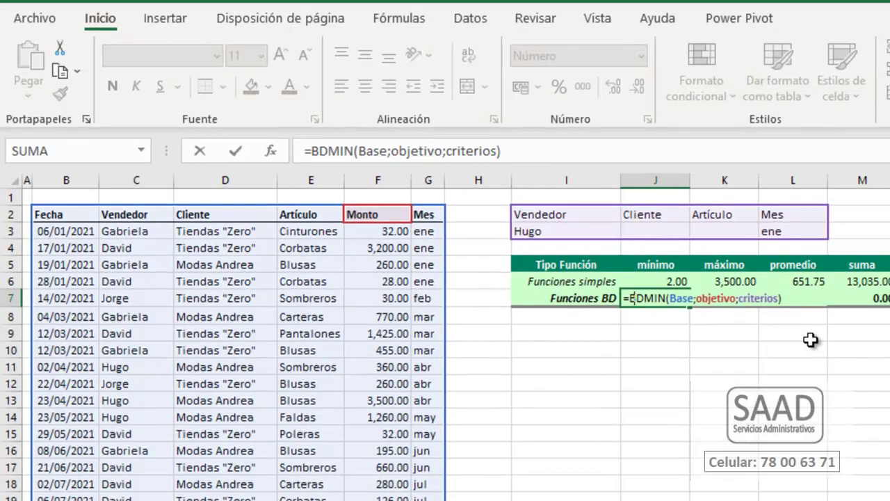
text(si)
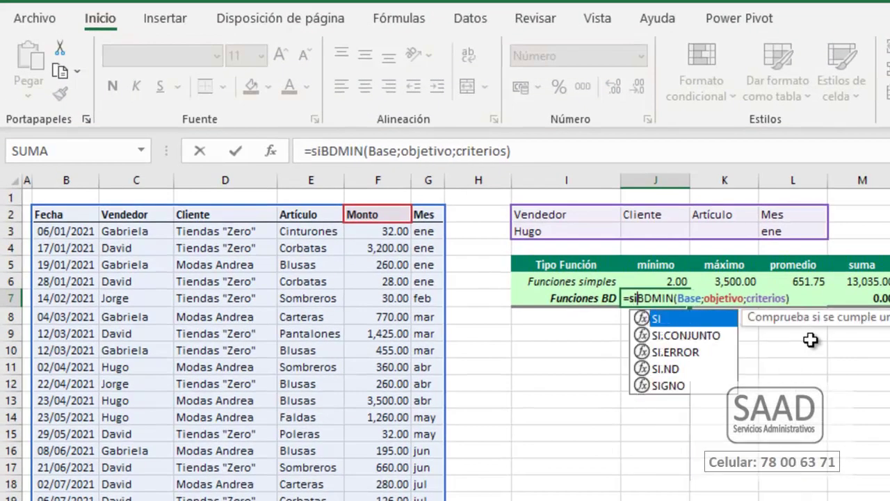
text(.e)
key(Tab)
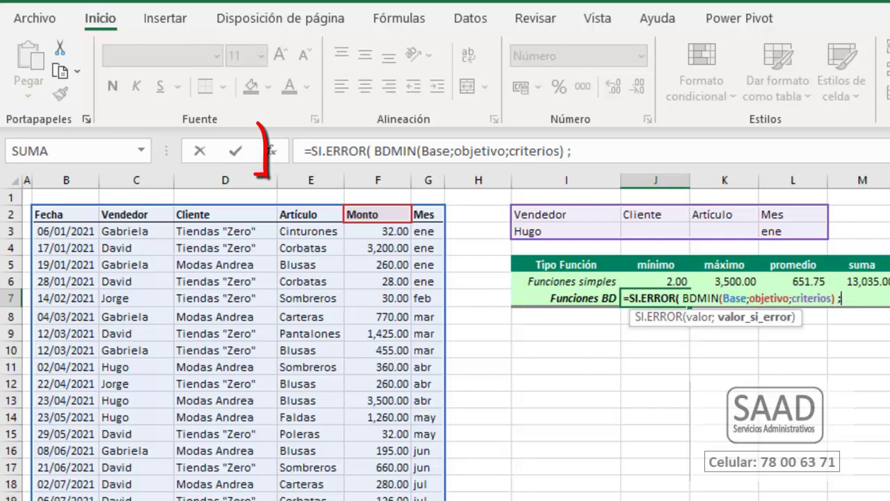
text(;)
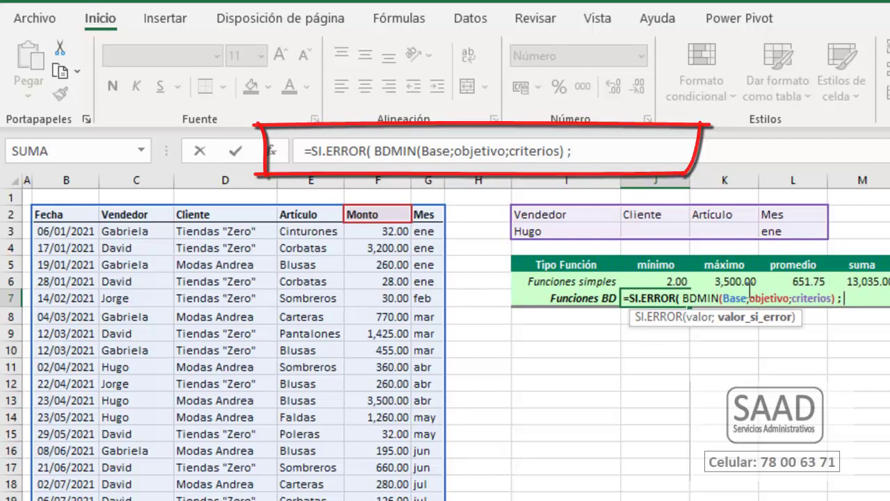
drag(684, 299, 830, 301)
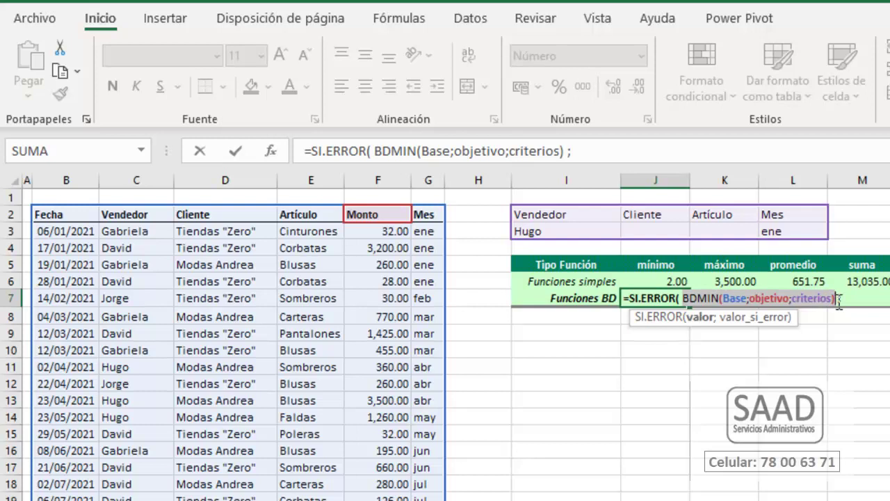
click(850, 300)
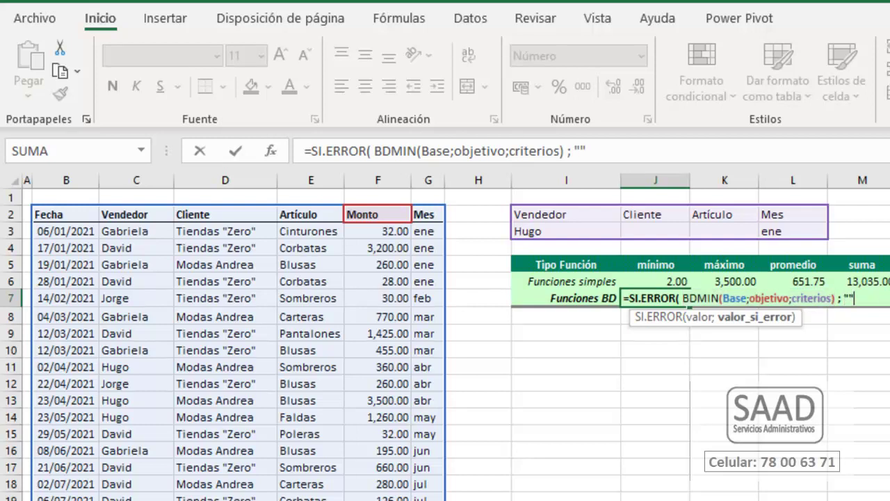
text("" ))
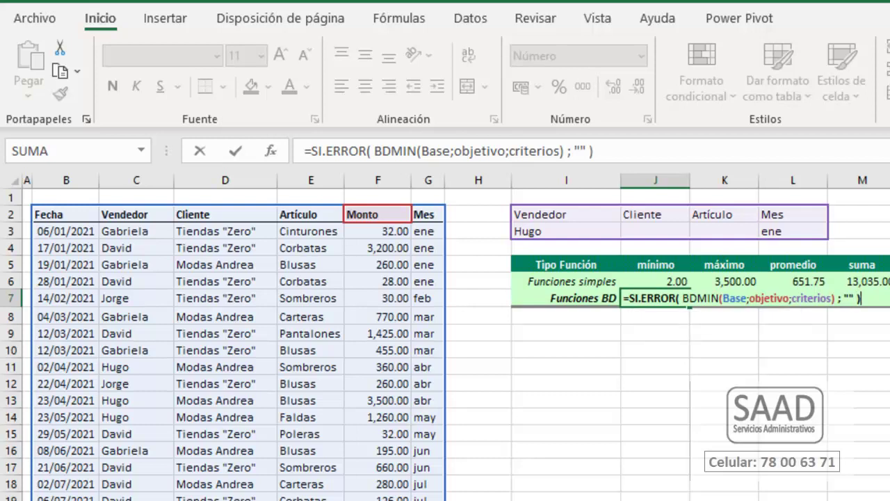
key(Return)
click(655, 297)
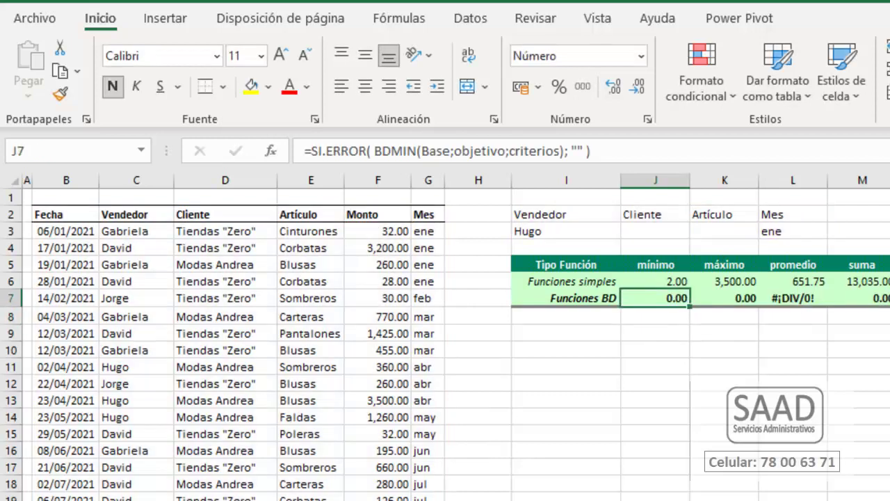
text(0)
key(Escape)
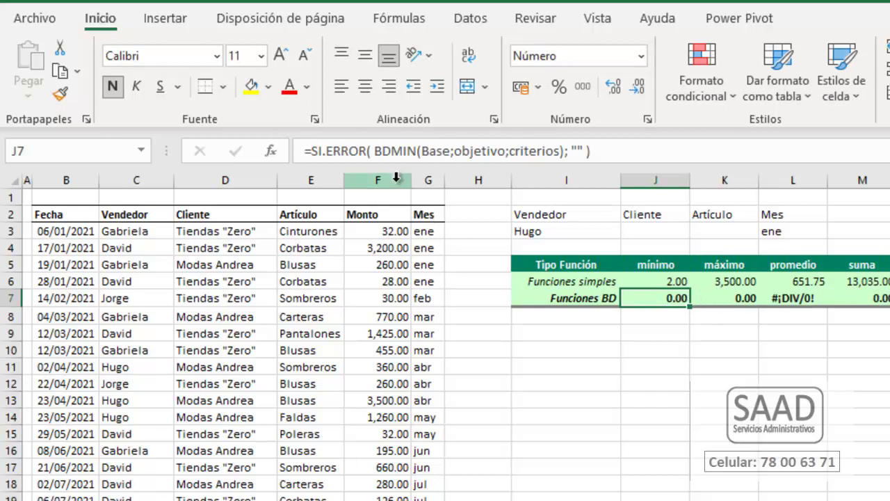
Copy the opening text SI.ERROR( from the formula in J7, leaving that formula as it is.
click(389, 159)
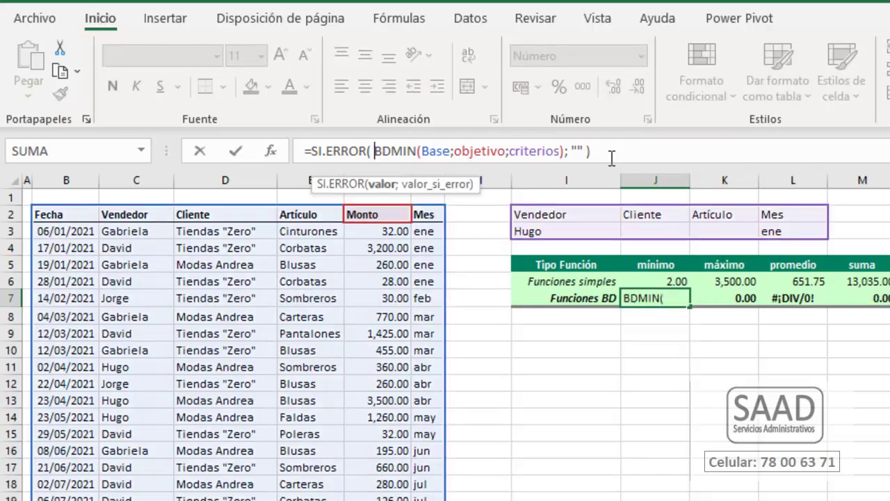
key(shift+Home)
key(shift+Right)
key(ctrl+c)
key(Escape)
Wrap the máximo formula in K7 with the copied function, giving =SI.ERROR( BDMAX(Base;objetivo;criterios) ; "").
key(Right)
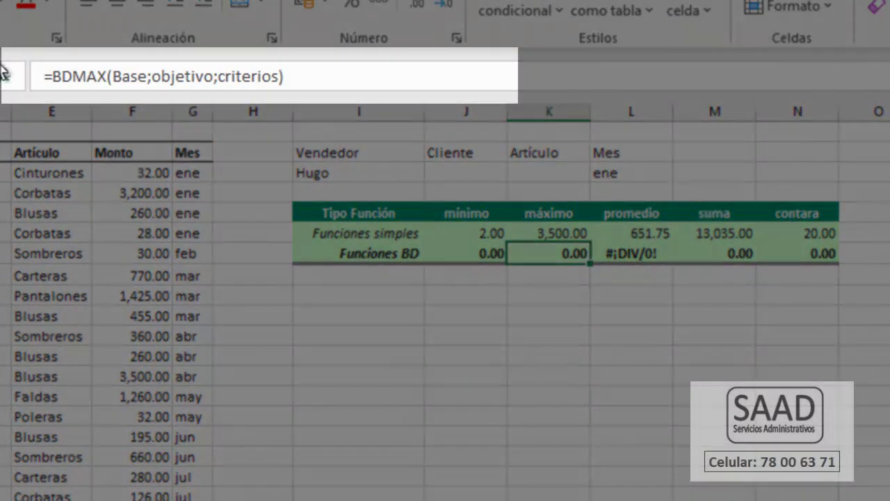
click(55, 82)
key(ctrl+v)
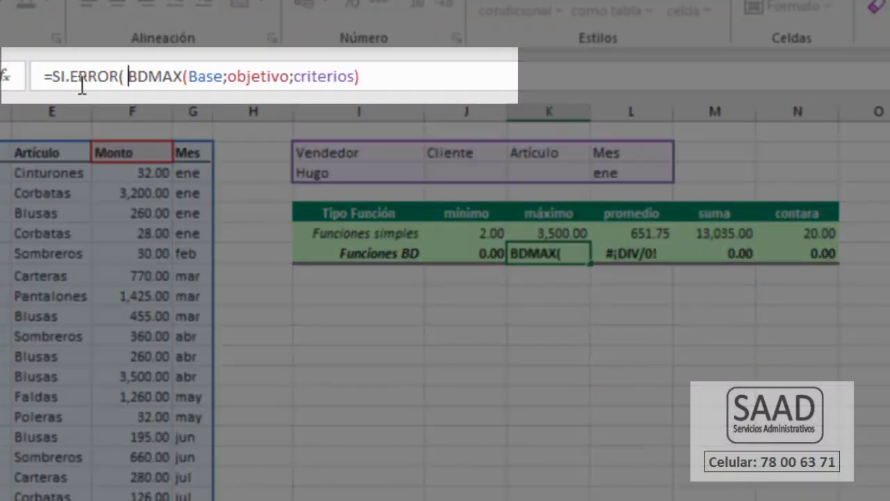
key(End)
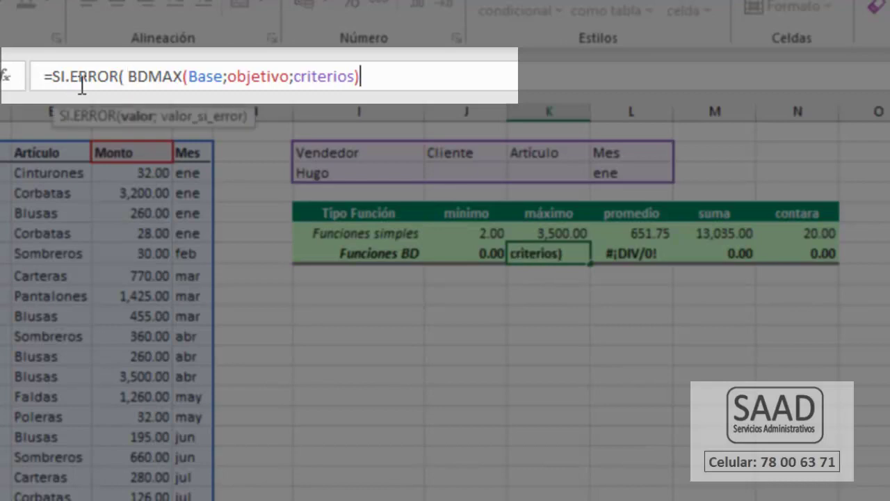
text(; ""))
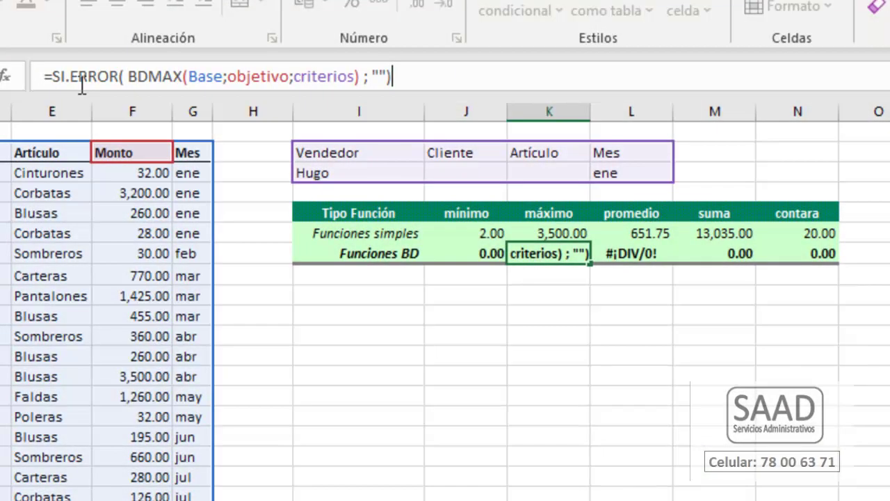
key(Return)
Wrap the promedio formula in L7 in an error check, giving =SI.ERROR( BDPROMEDIO(Base;objetivo;criterios);"").
key(Up)
key(Right)
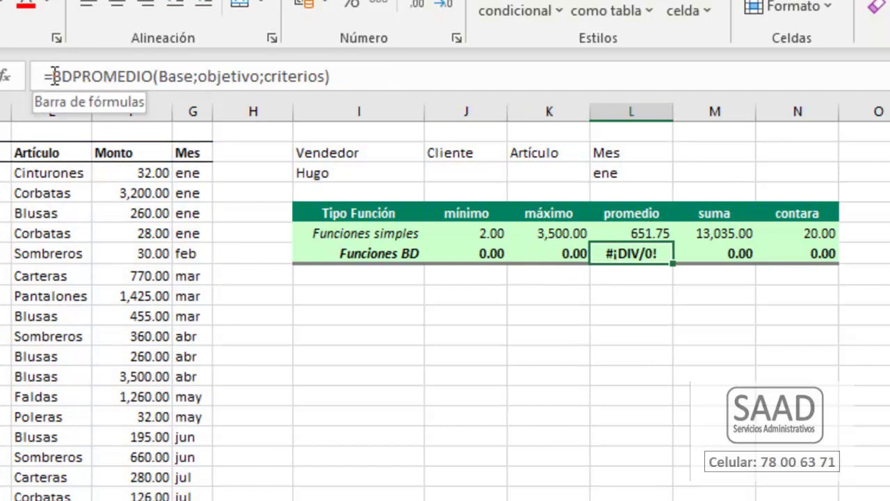
click(55, 76)
text(SI.ERROR()
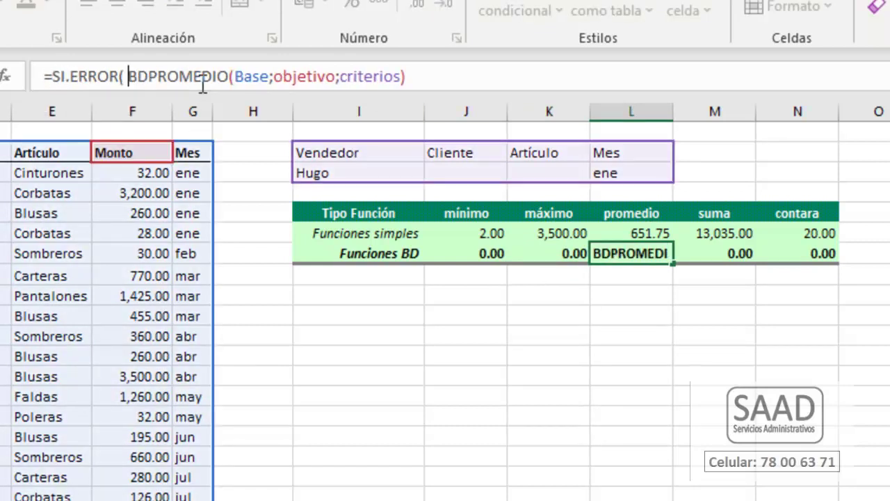
key(End)
text(;)
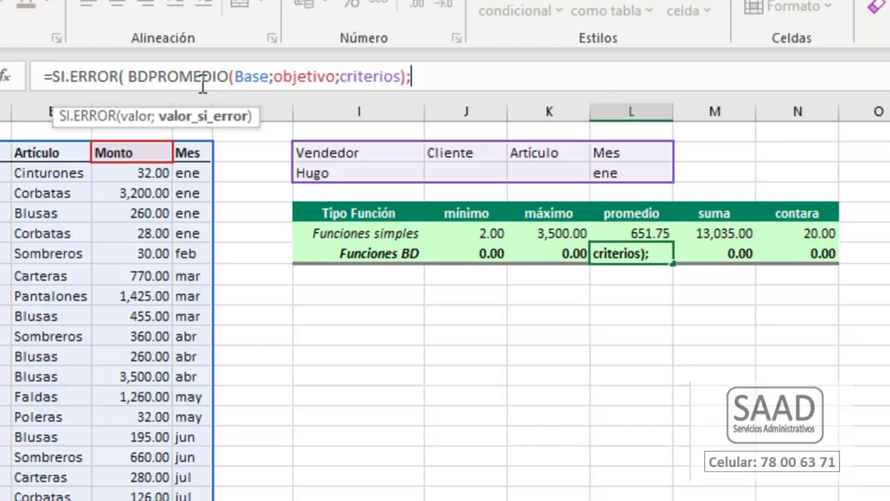
text(""))
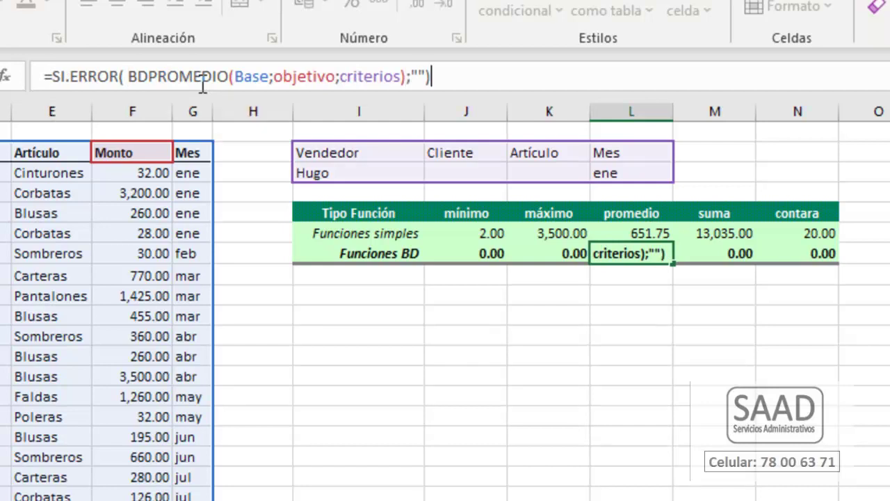
key(Return)
key(Up)
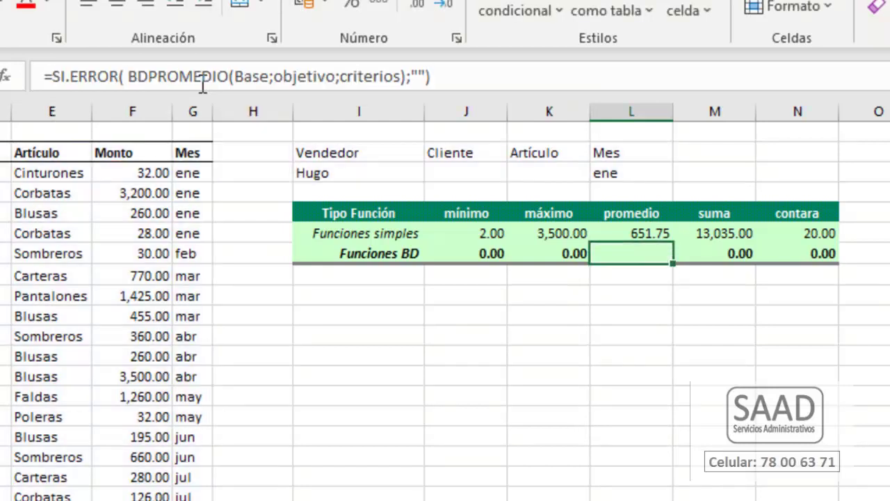
Wrap the suma formula in M7 in an error check, giving =SI.ERROR( BDSUMA(Base;objetivo;criterios); "").
key(Right)
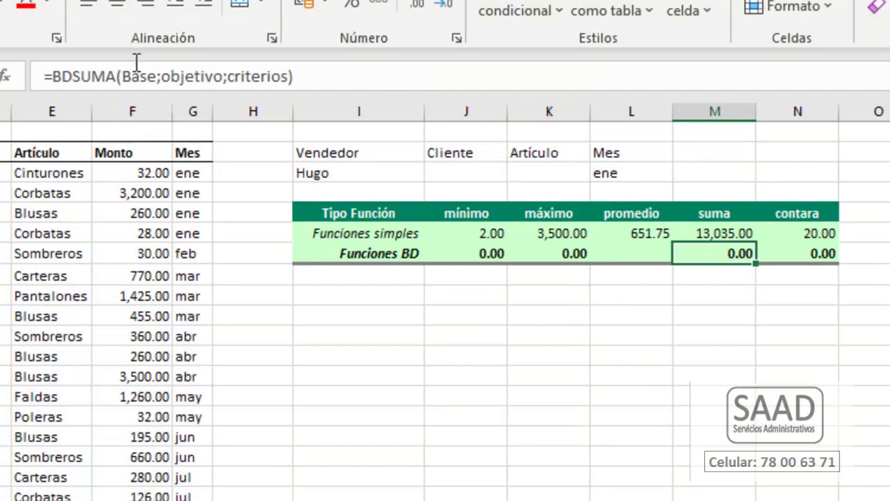
click(53, 73)
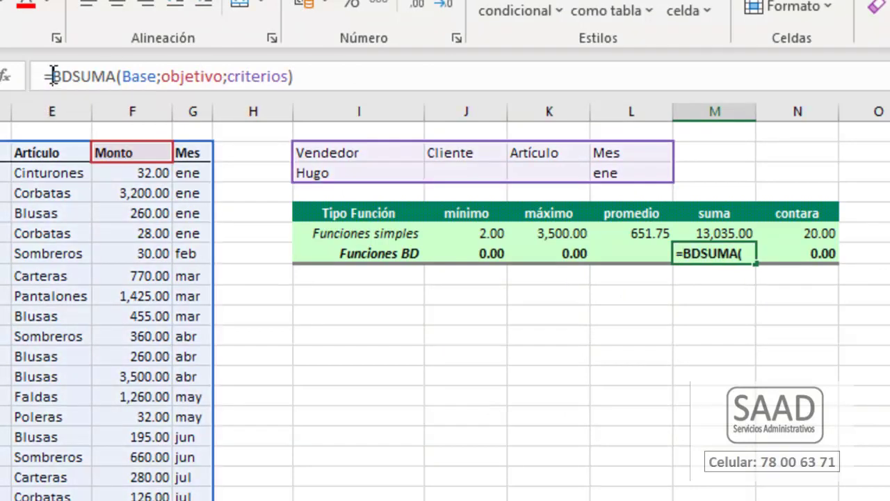
text(SI.ERROR()
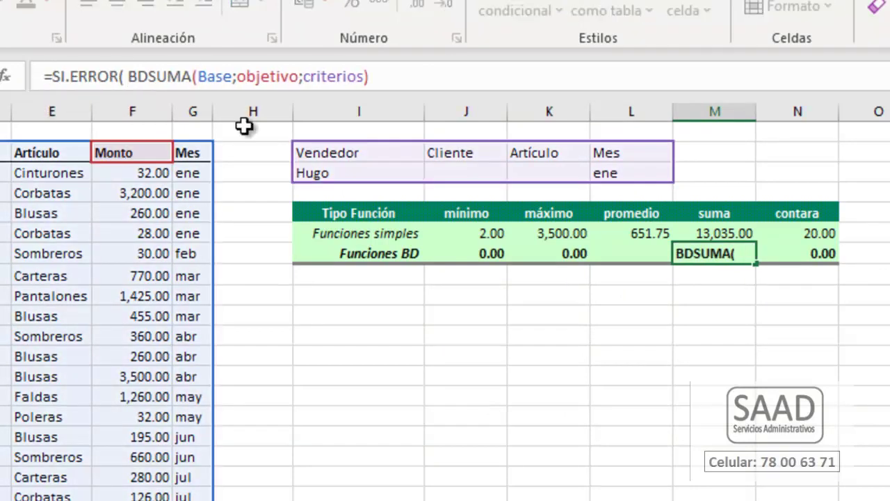
key(End)
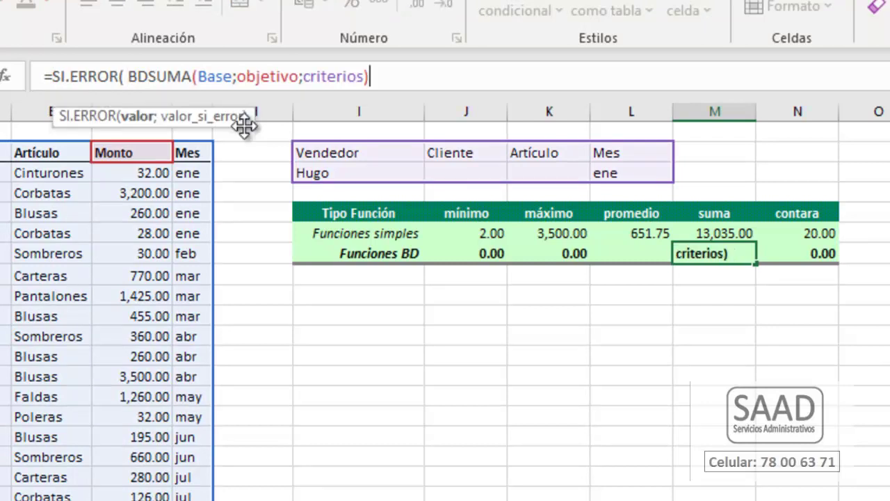
text(;)
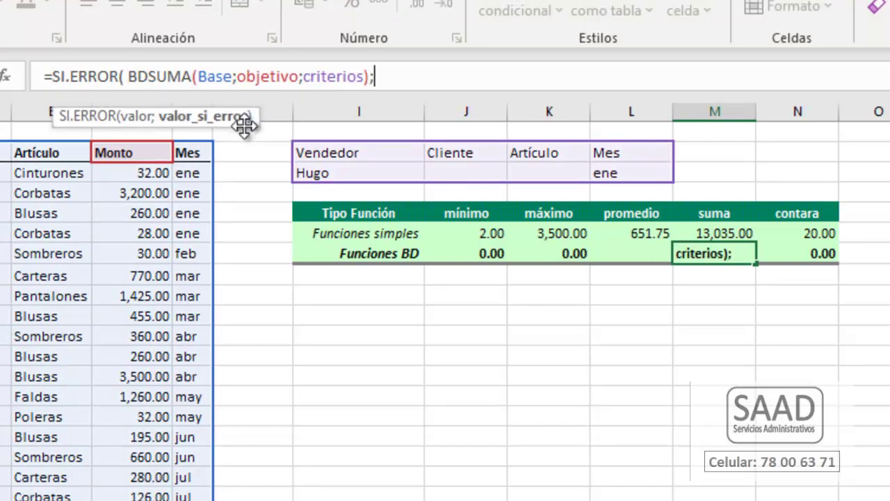
text( ""))
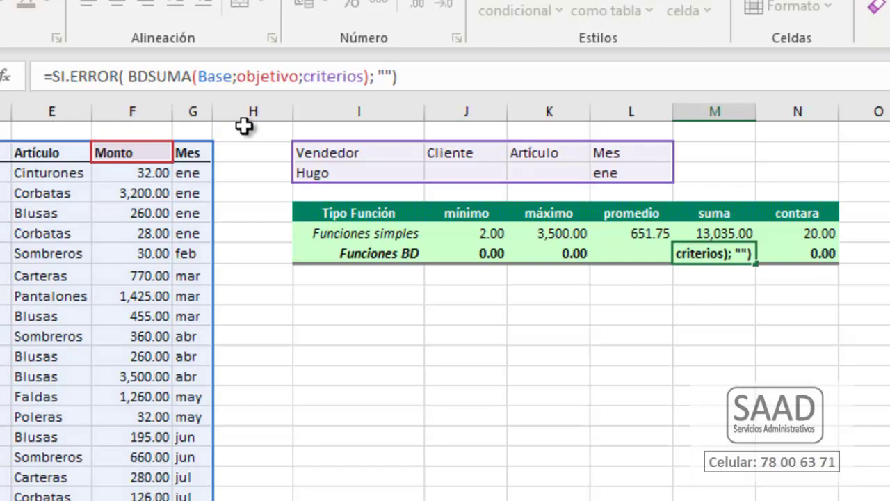
key(ctrl+Return)
Wrap the contara formula in N7 in an error check, giving =SI.ERROR( BDCONTARA(Base;objetivo;criterios); "").
key(Right)
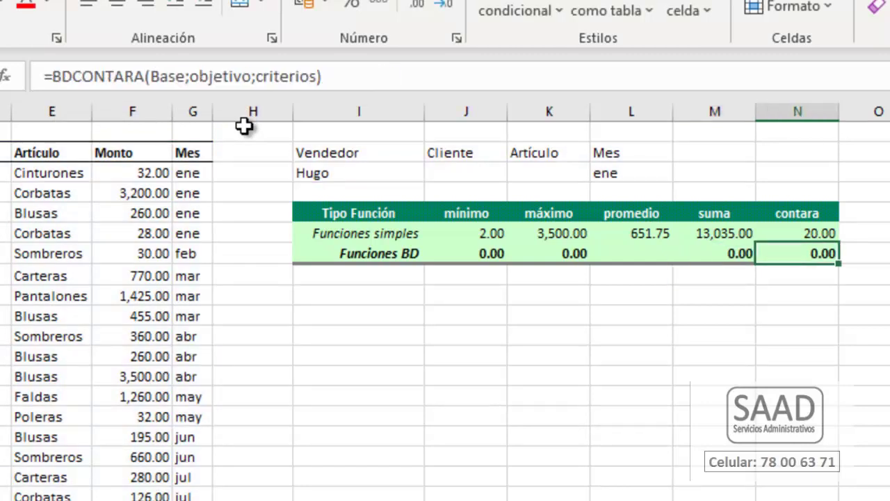
click(53, 76)
text(SI.ERROR()
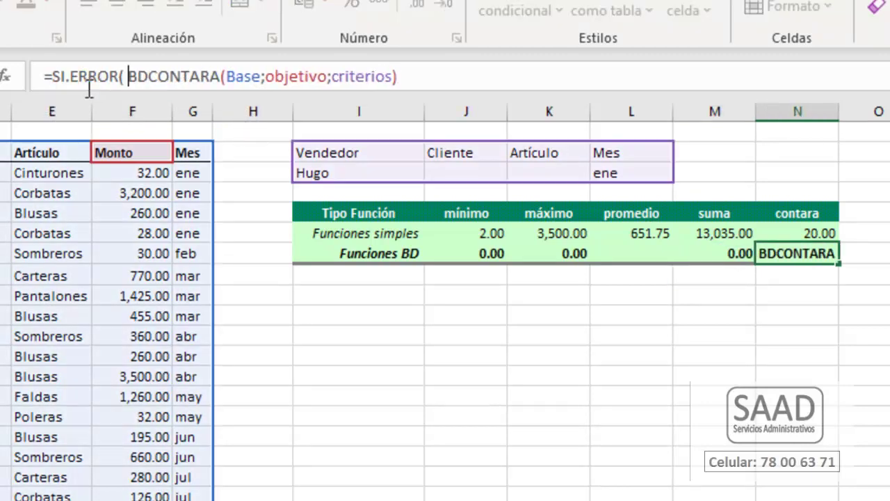
key(End)
text(;)
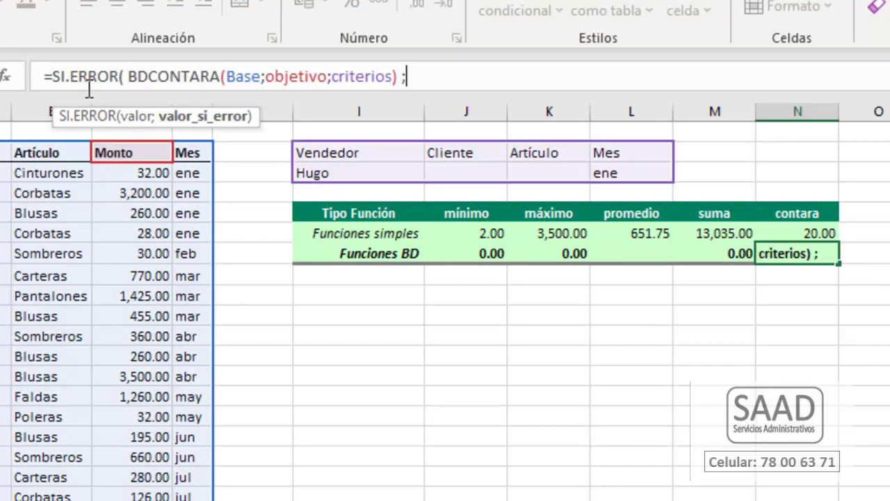
text( ""))
key(Return)
key(Up)
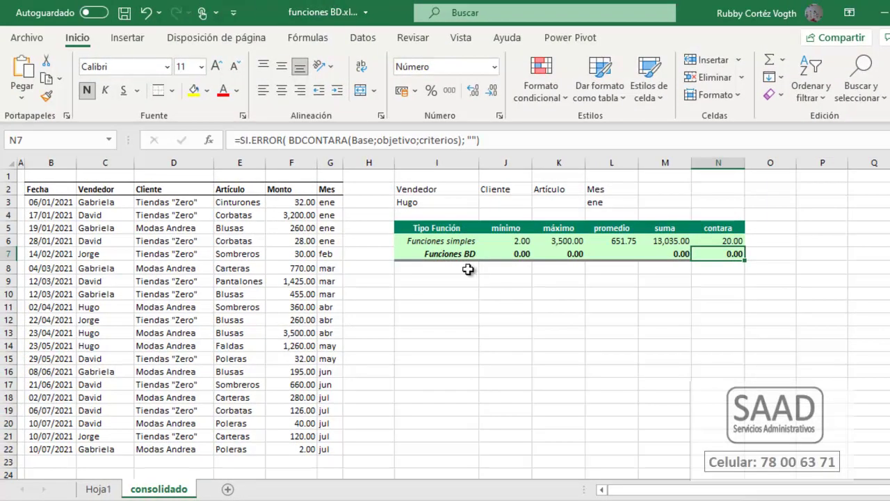
Compare the Funciones simples and Funciones BD rows, and examine the summary statistics for the Monto cells F5:F13.
click(454, 243)
click(462, 254)
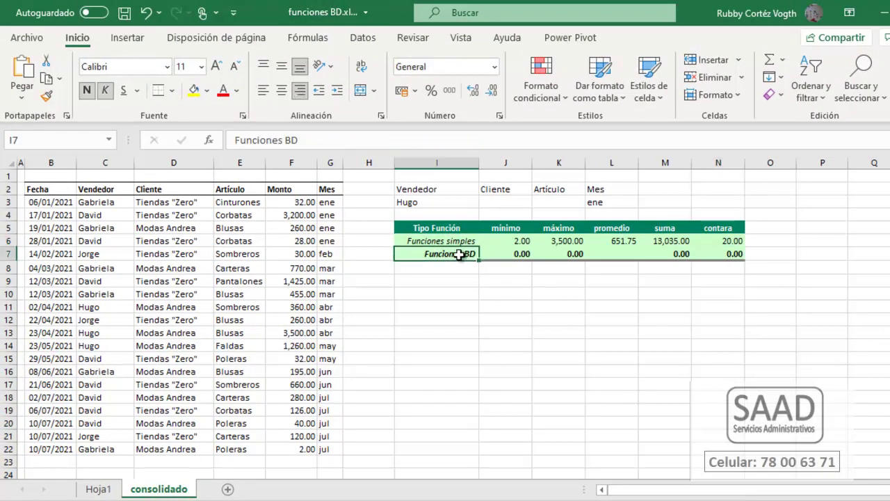
click(508, 252)
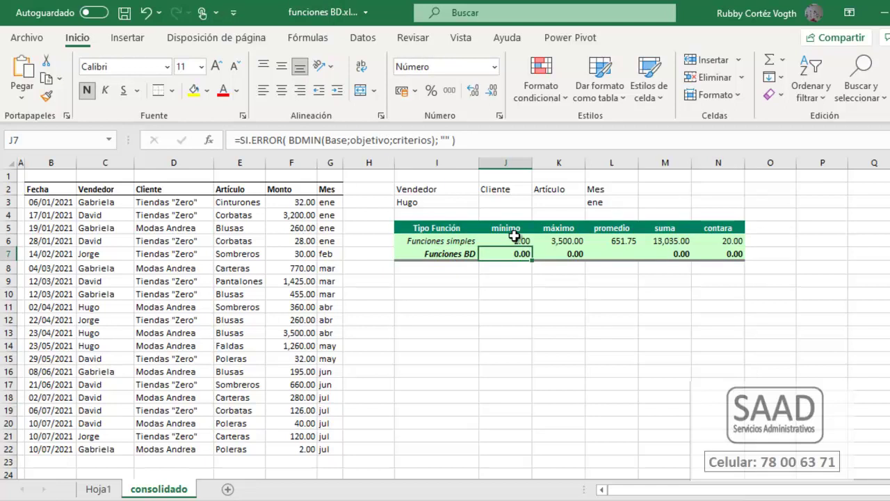
click(514, 237)
drag(447, 241, 672, 241)
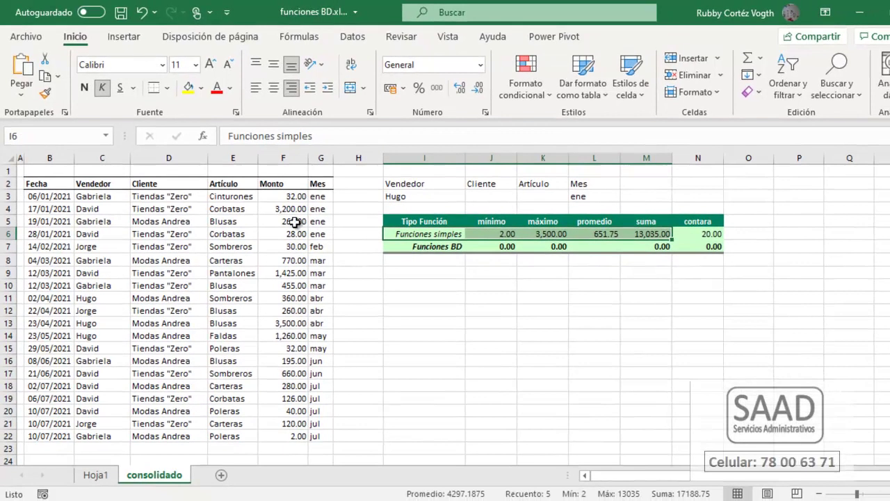
click(303, 231)
drag(293, 226, 294, 322)
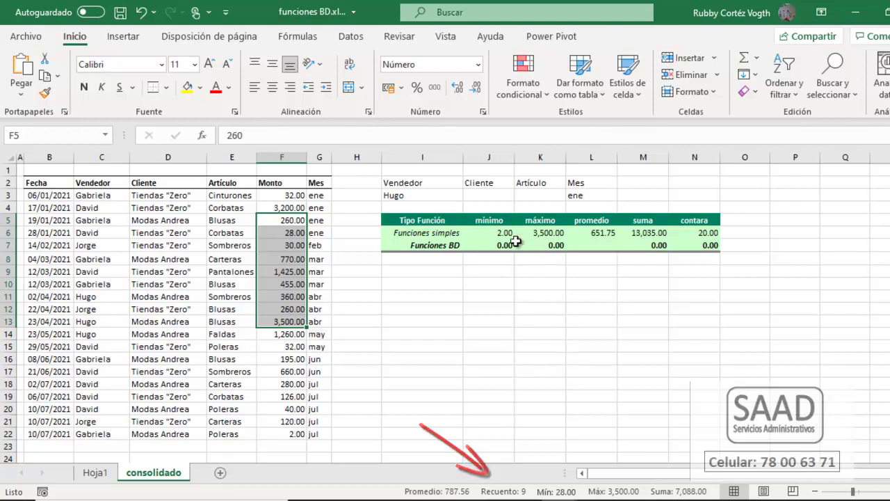
click(483, 241)
Clear all criteria in I3:L3 and check the Funciones BD results against the Funciones simples row.
click(398, 198)
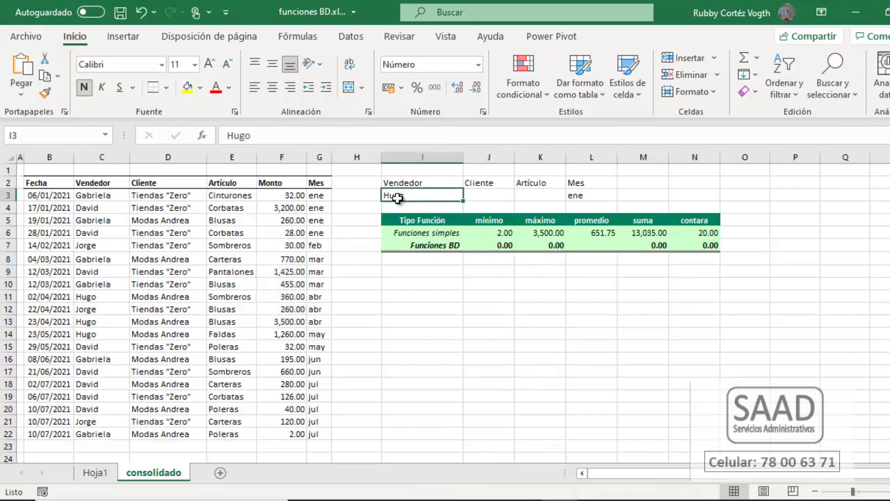
drag(434, 200, 577, 196)
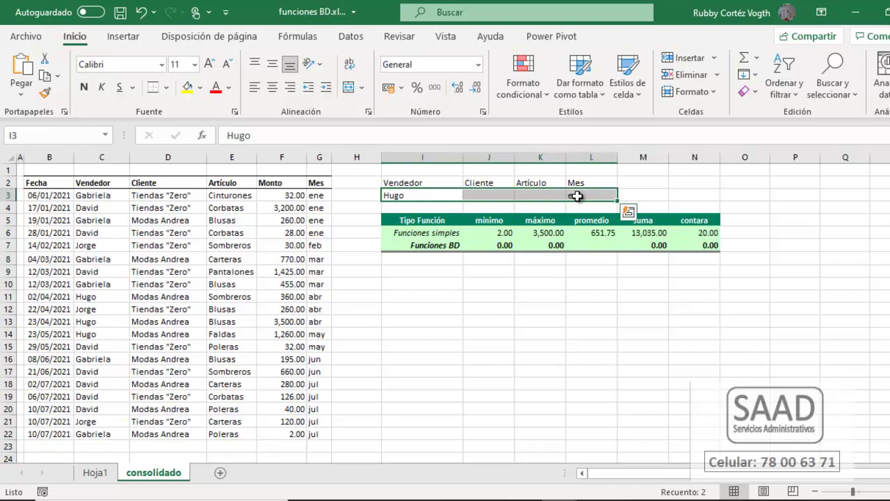
key(Delete)
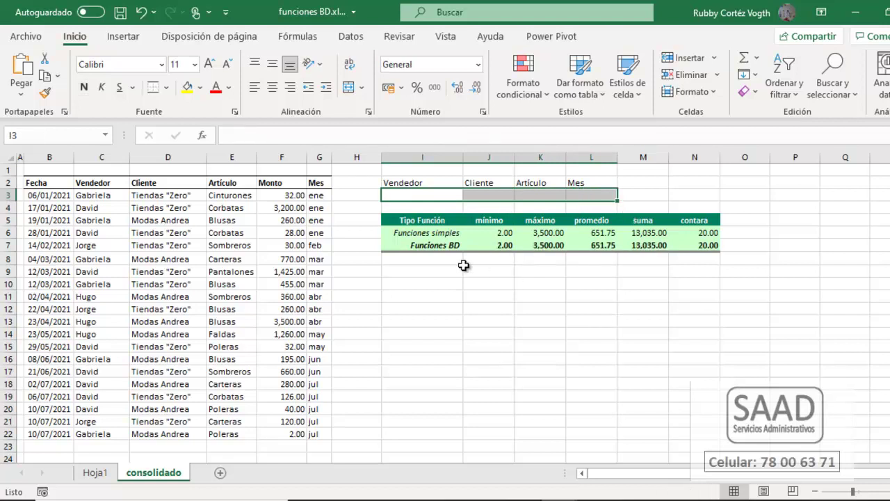
click(433, 245)
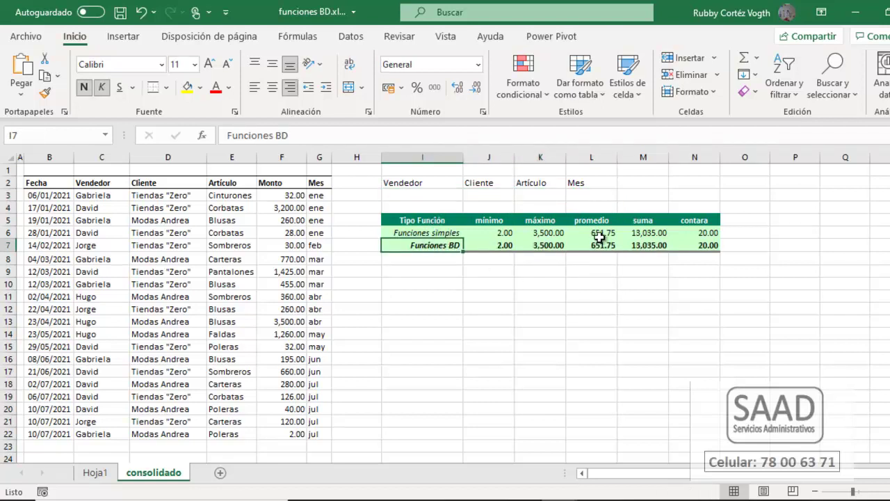
click(638, 245)
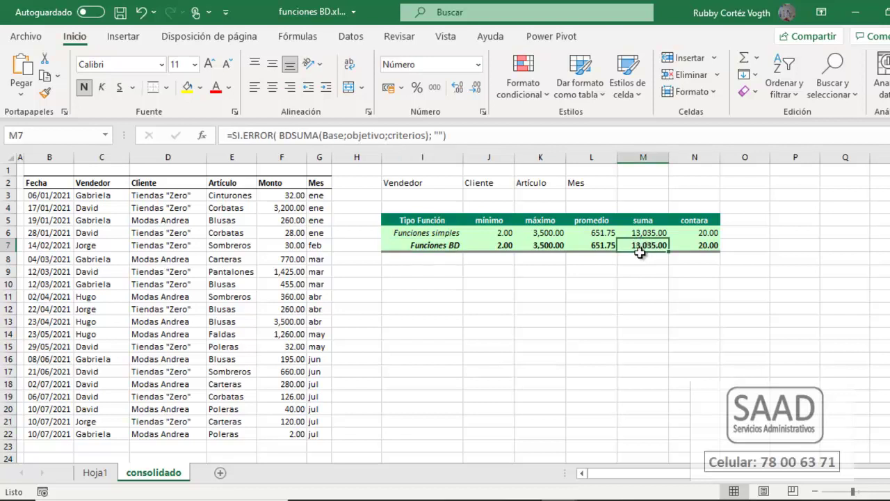